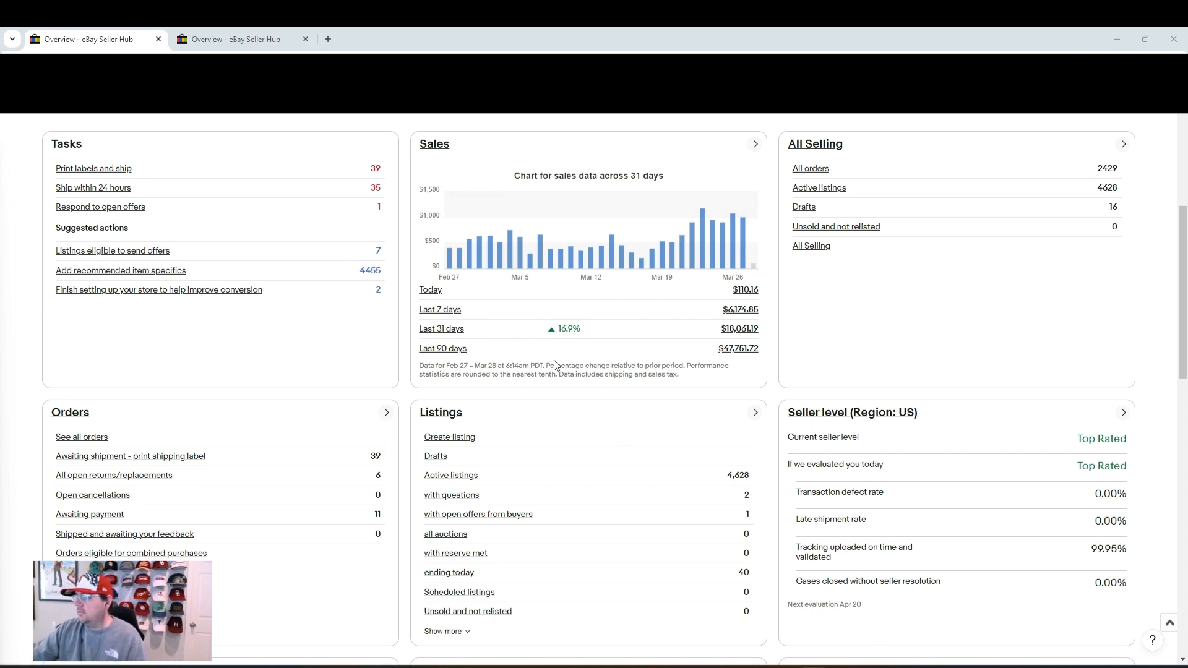
Step: Open the full listings manager from the Seller Hub overview and bring the table of active listings into view
scroll(553, 362, "down", 2)
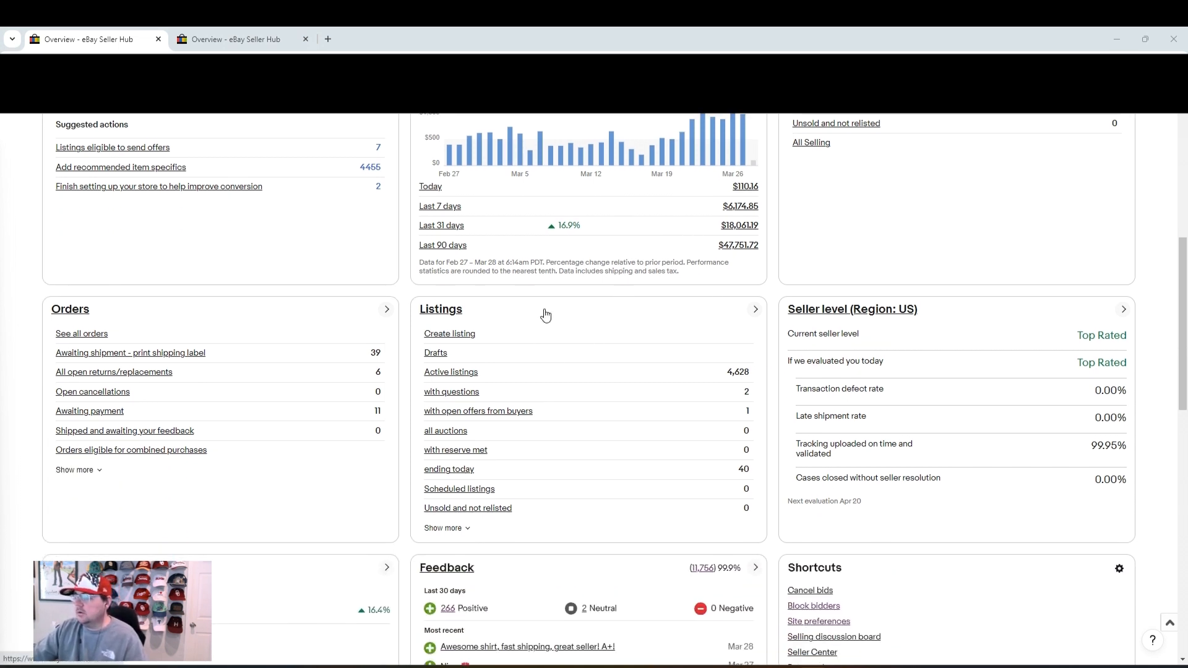
left_click(544, 314)
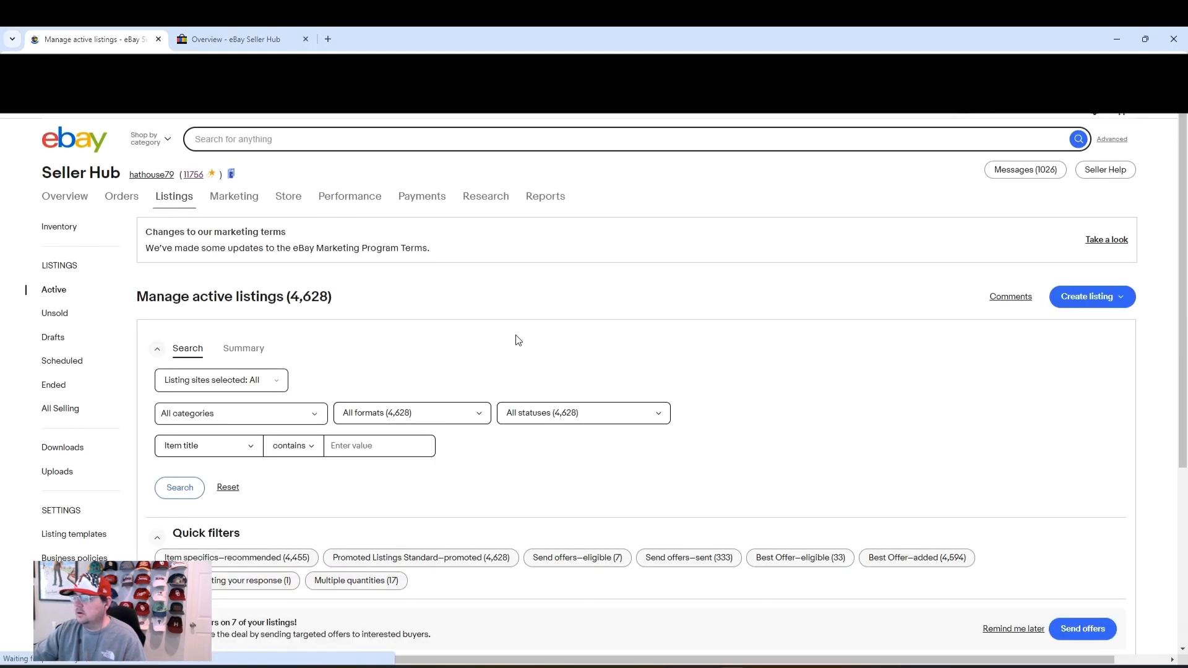
scroll(517, 340, "down", 5)
scroll(519, 338, "down", 3)
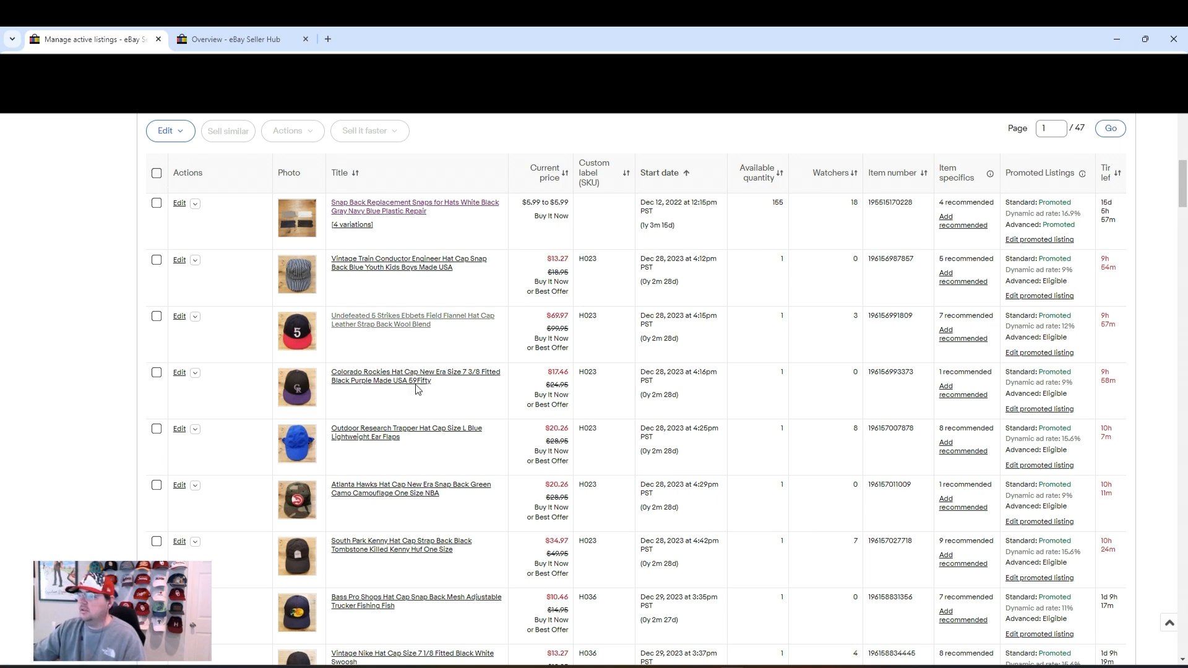
Step: In the second Seller Hub overview, open the unsold and not relisted listings and look at the results table
left_click(223, 32)
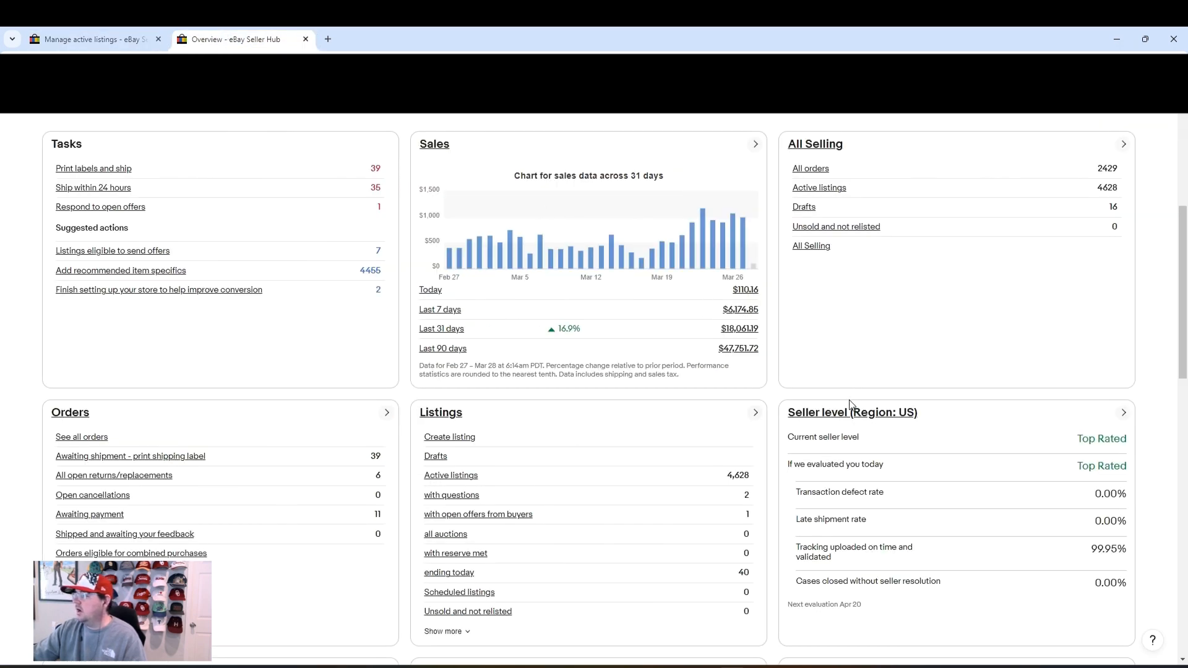
left_click(853, 229)
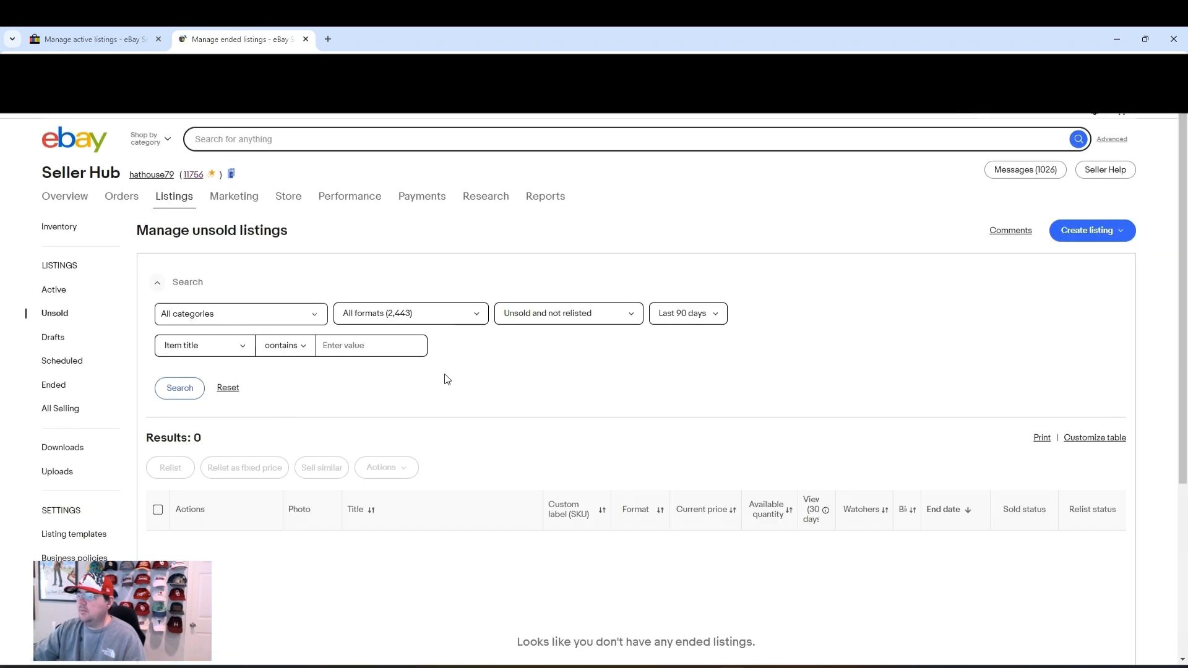
scroll(358, 266, "down", 3)
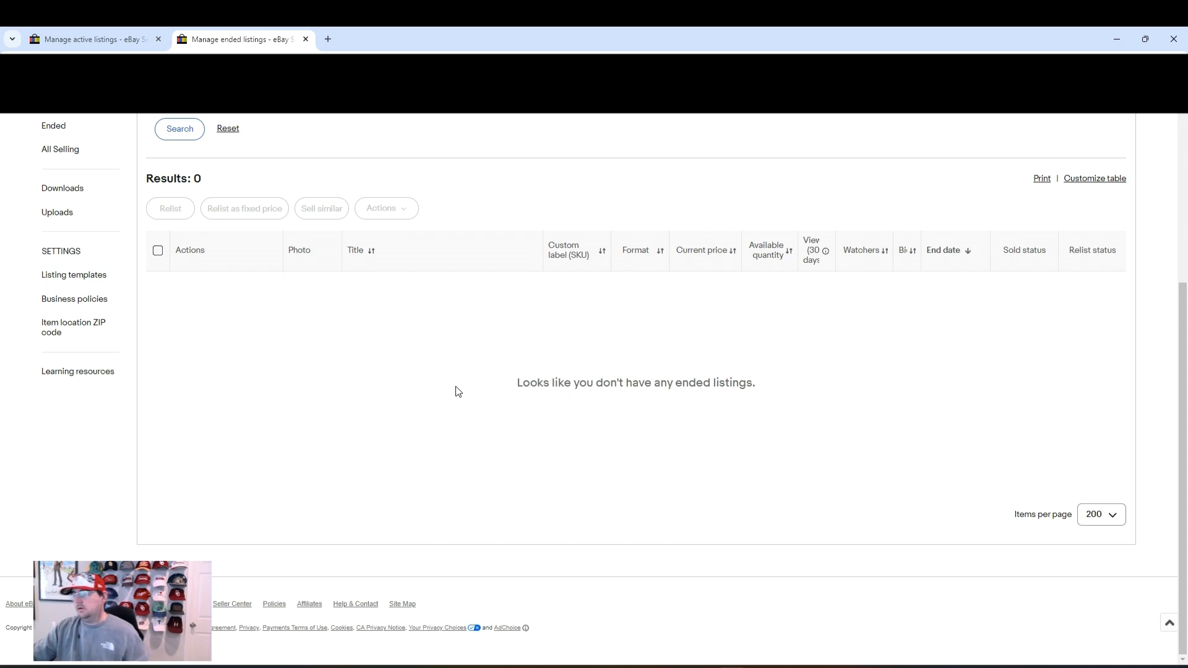
Step: Back in the active listings, select every listing on the page except the Snap Back Replacement Snaps listing
left_click(97, 30)
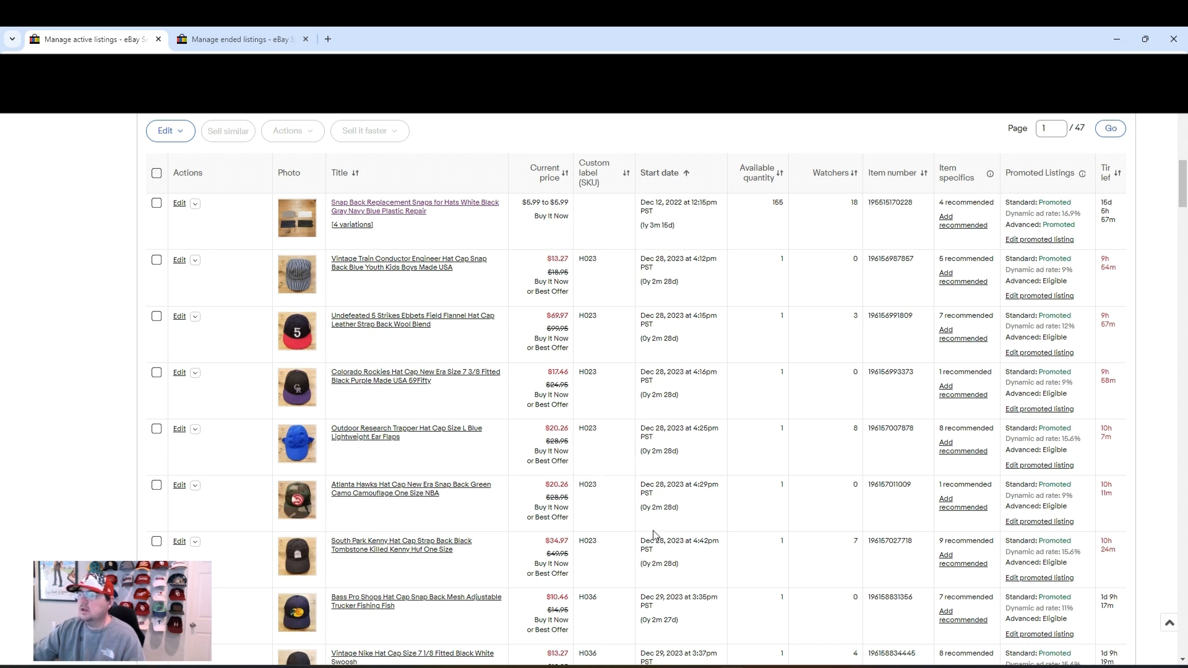
left_click(157, 174)
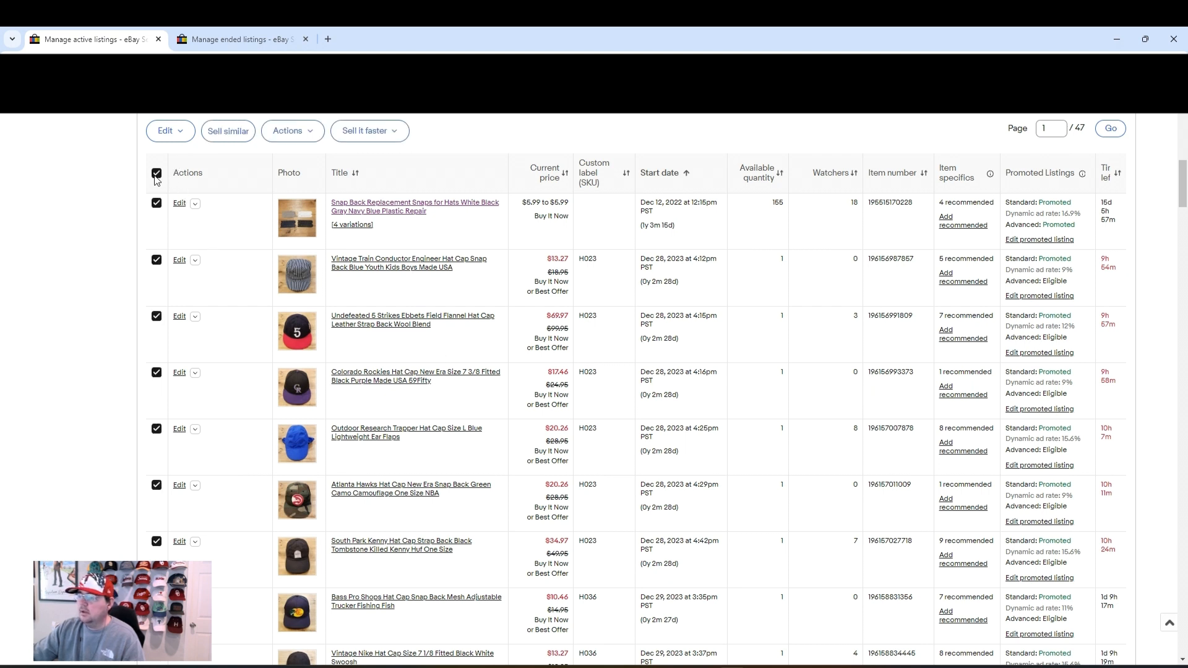
left_click(156, 204)
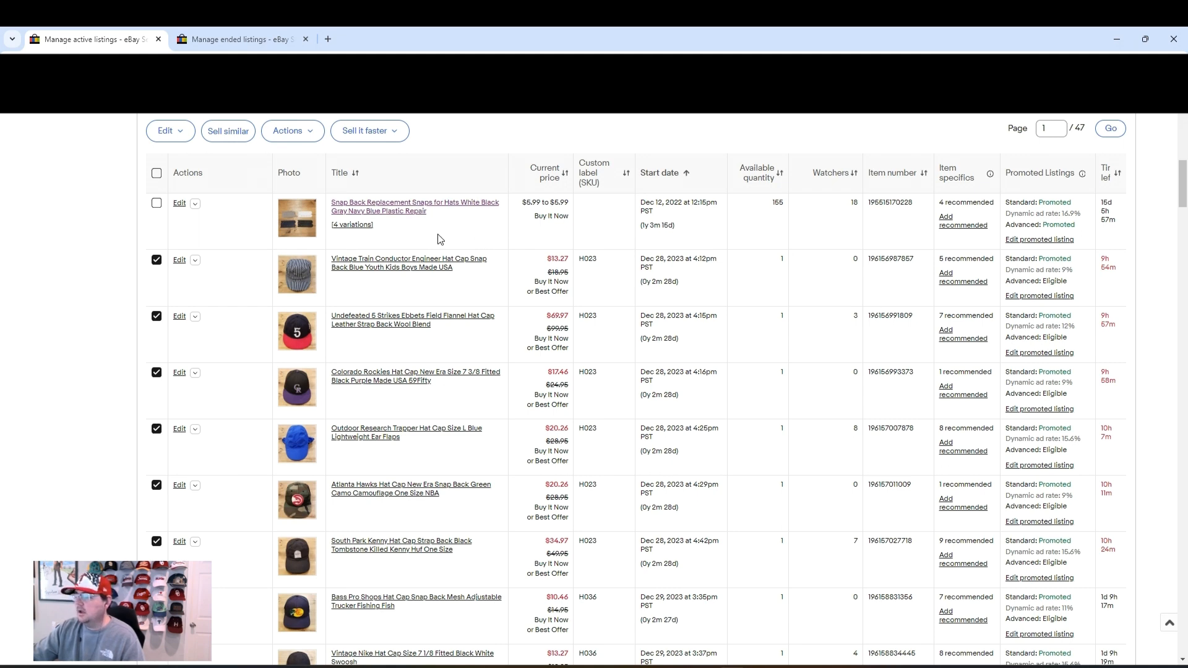
Step: Review the selected hat listings through to the end of the first page and return to the start of the table
scroll(436, 240, "down", 15)
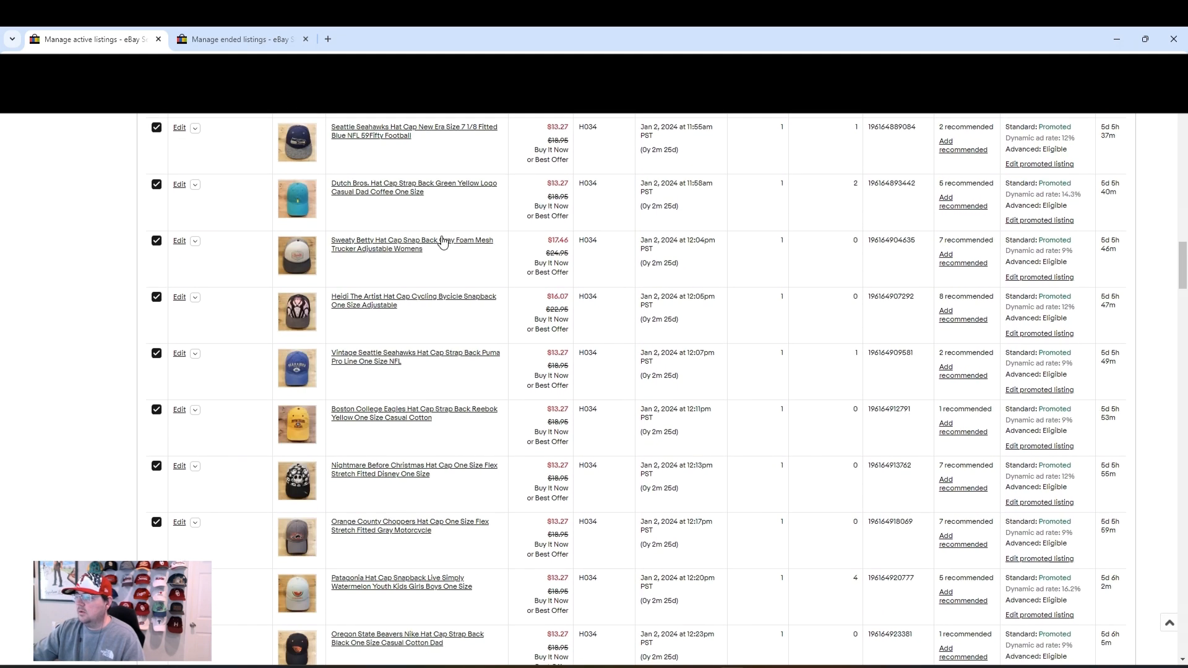
scroll(441, 240, "down", 10)
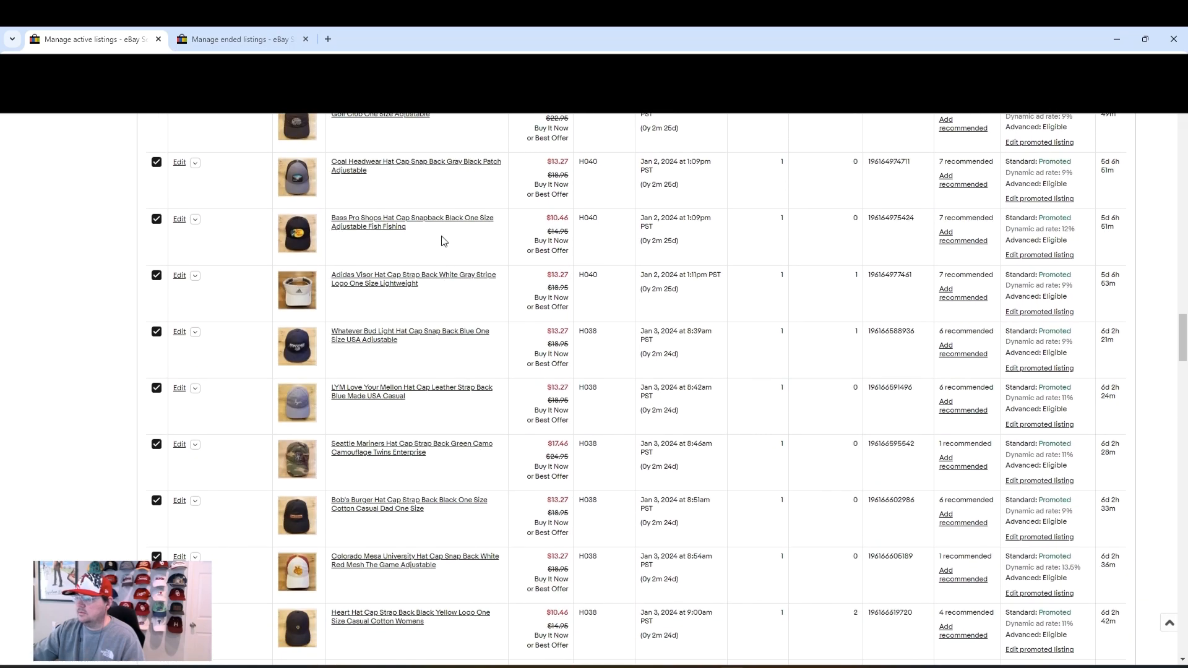
scroll(442, 240, "down", 10)
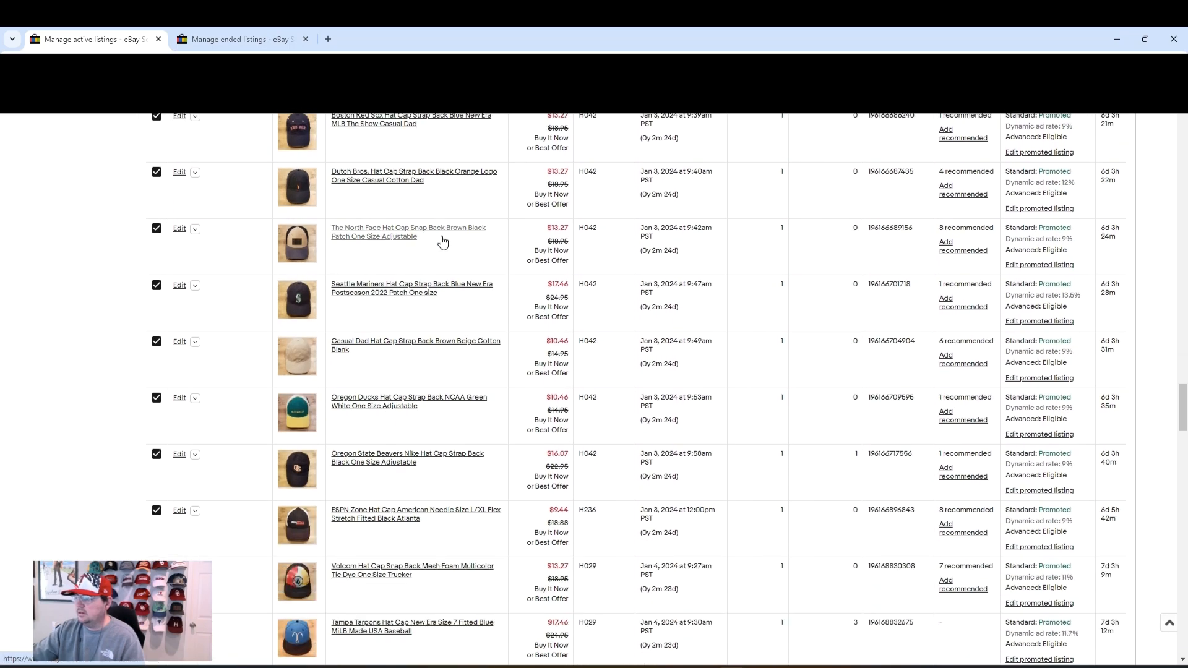
scroll(442, 240, "down", 10)
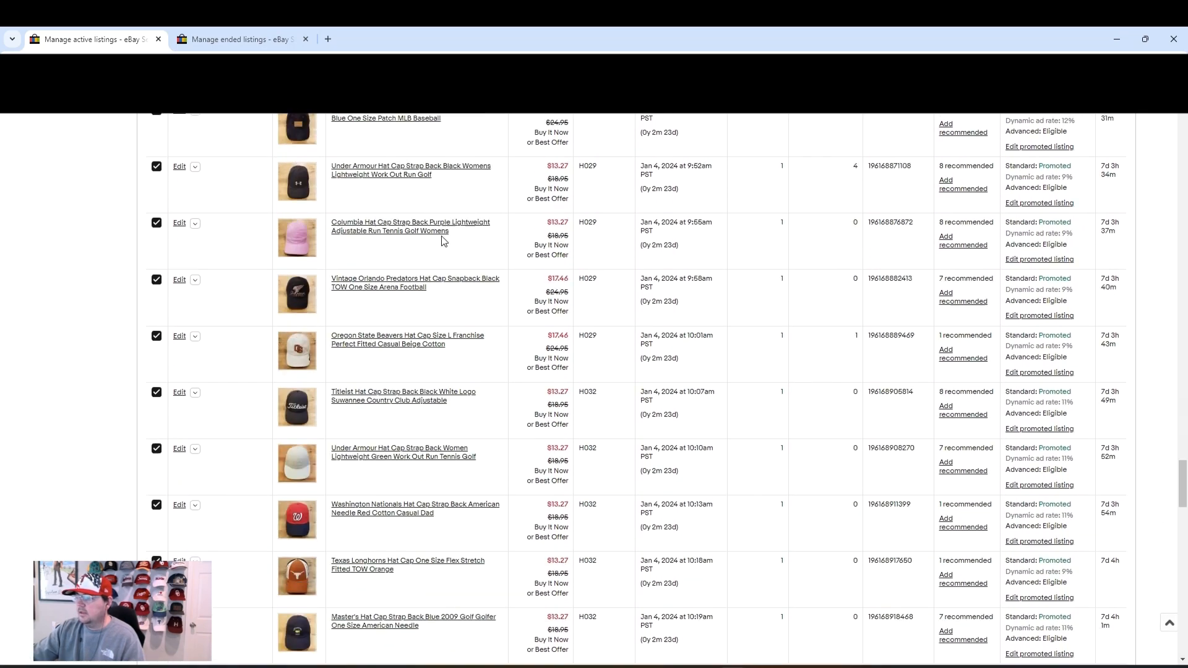
scroll(443, 242, "down", 10)
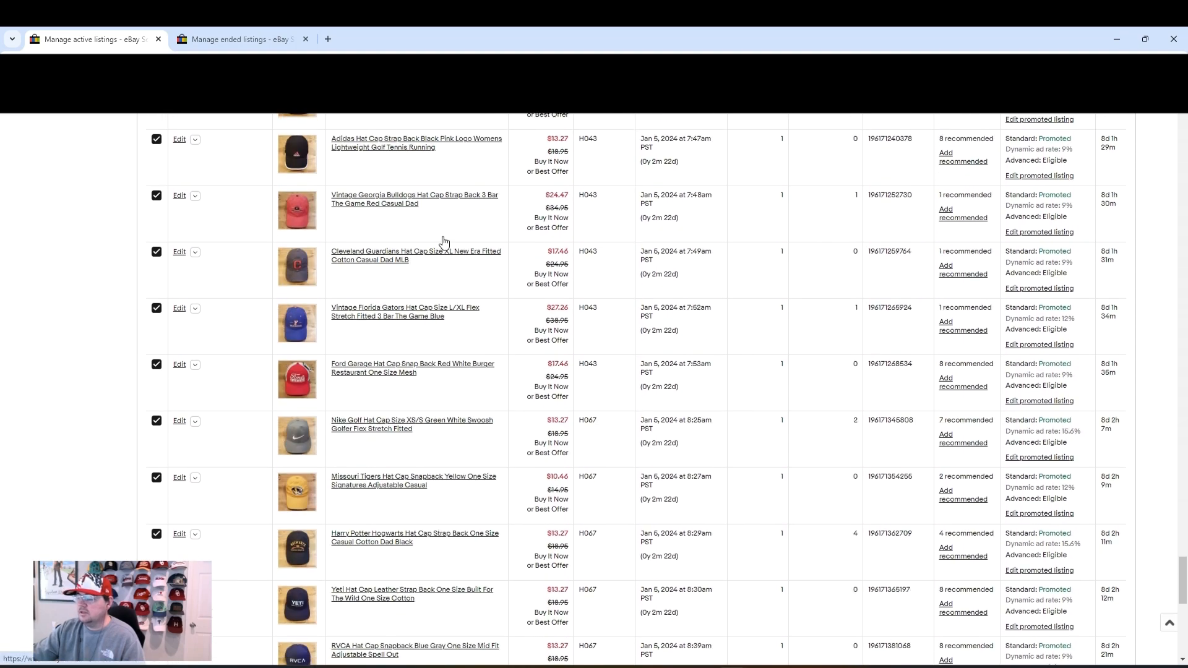
scroll(444, 242, "down", 3)
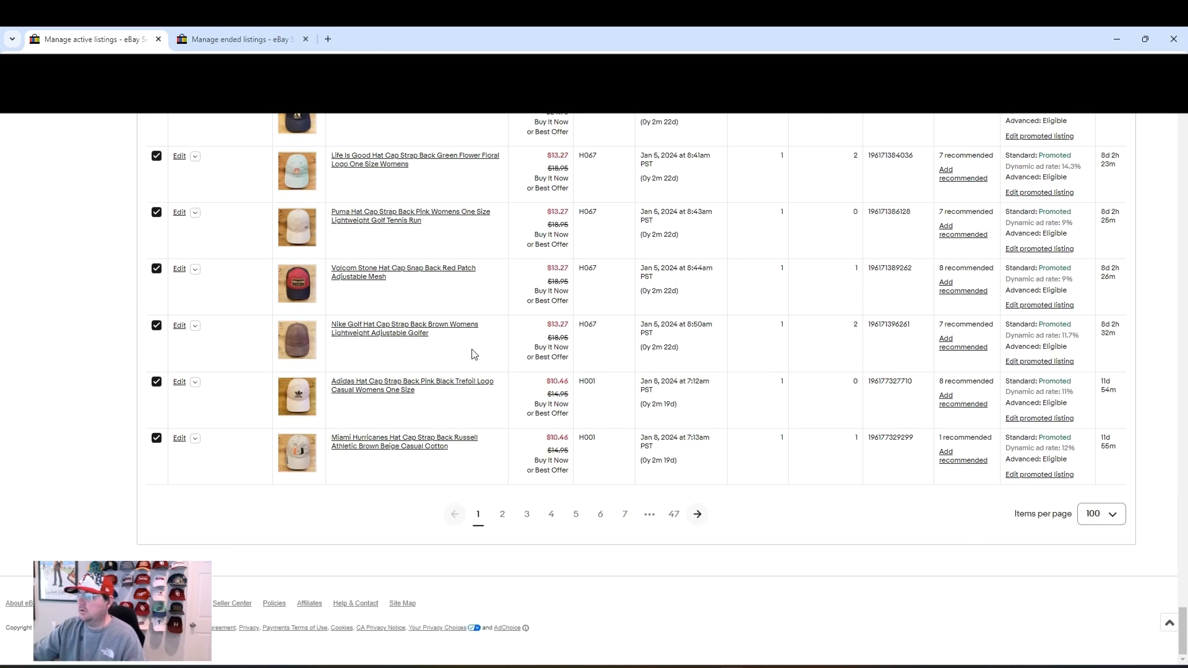
scroll(378, 416, "up", 1)
scroll(378, 414, "up", 20)
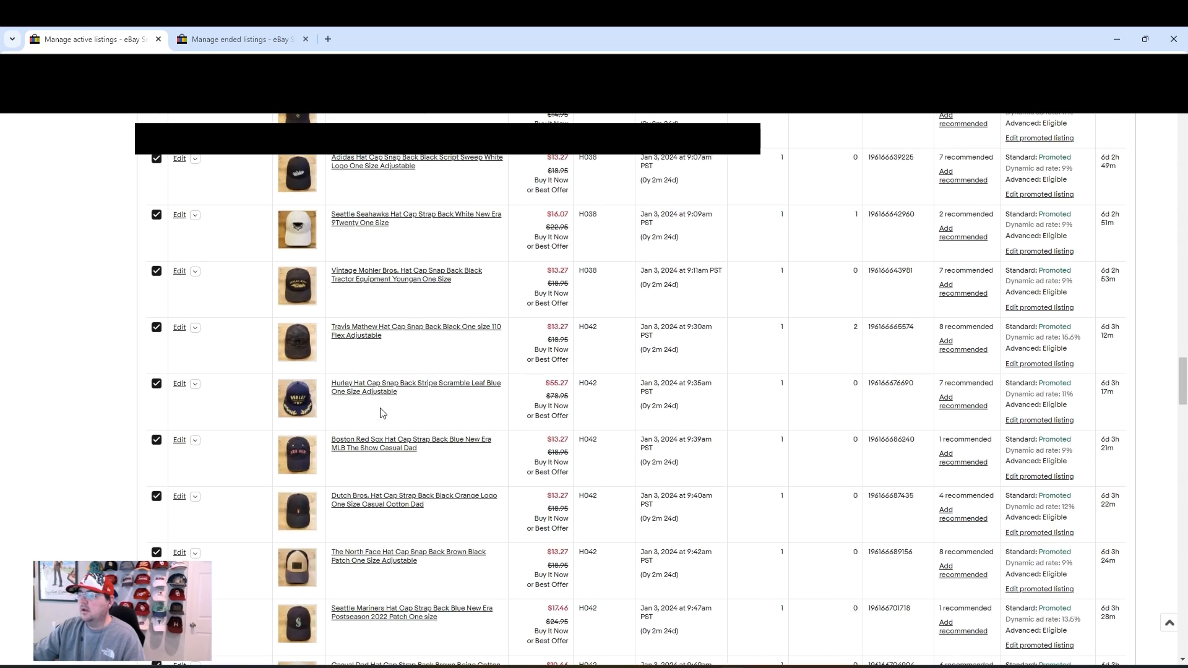
scroll(381, 405, "up", 20)
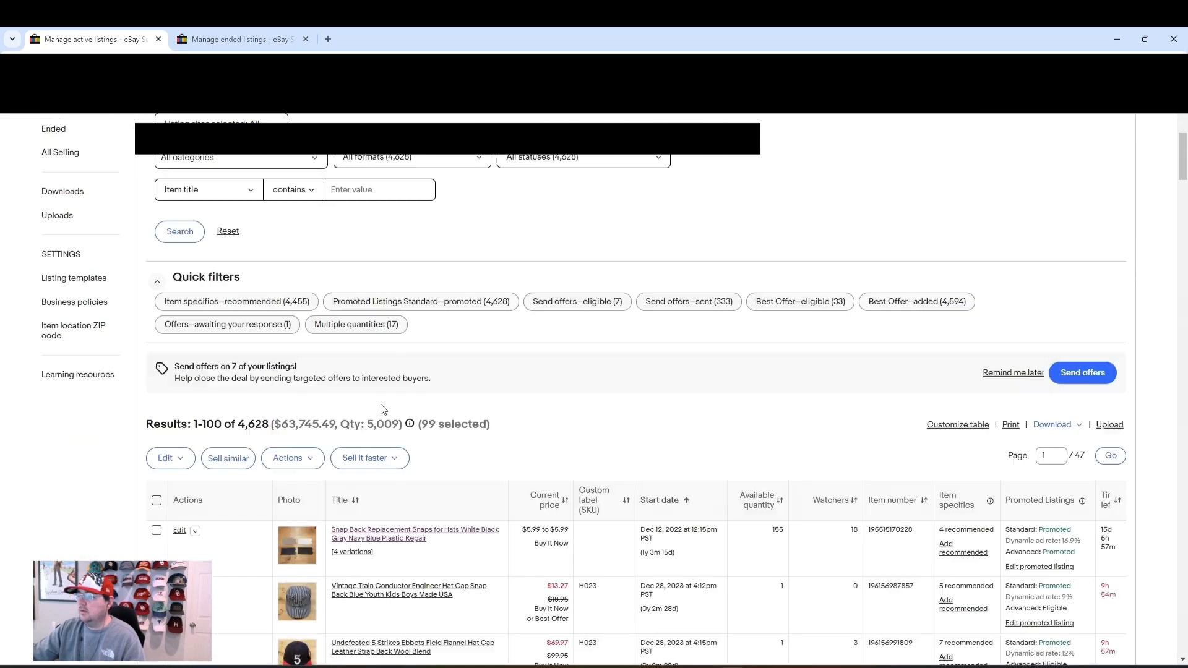
Step: End all the selected active listings and confirm the ending
scroll(382, 390, "down", 4)
left_click(309, 205)
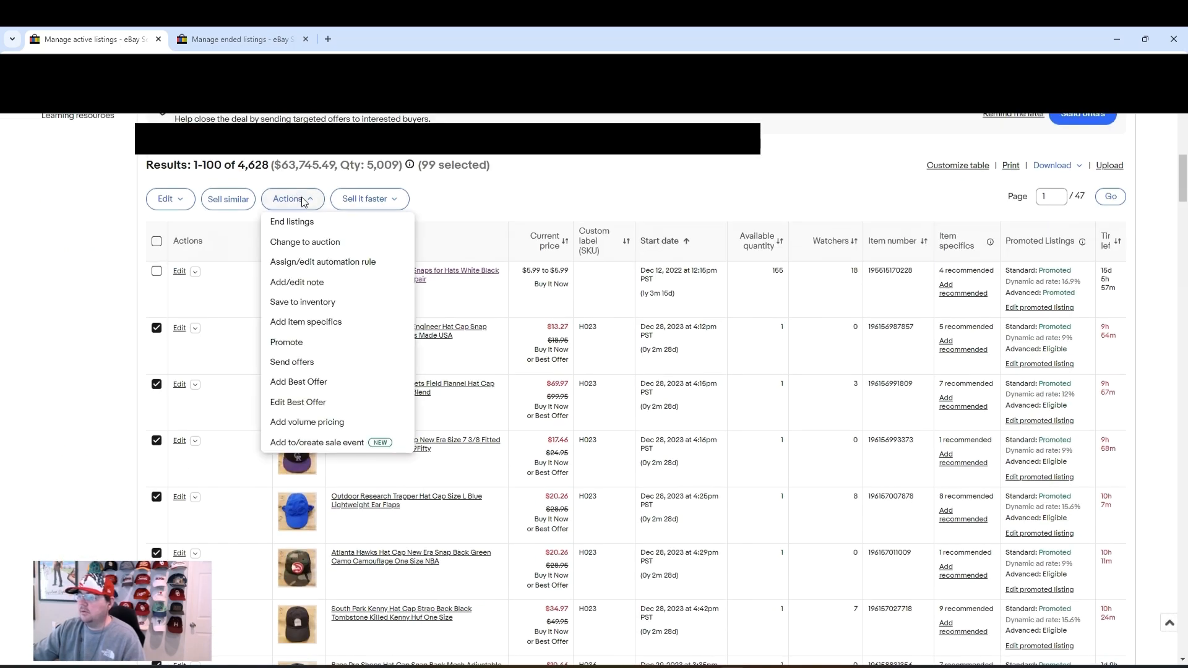
left_click(313, 223)
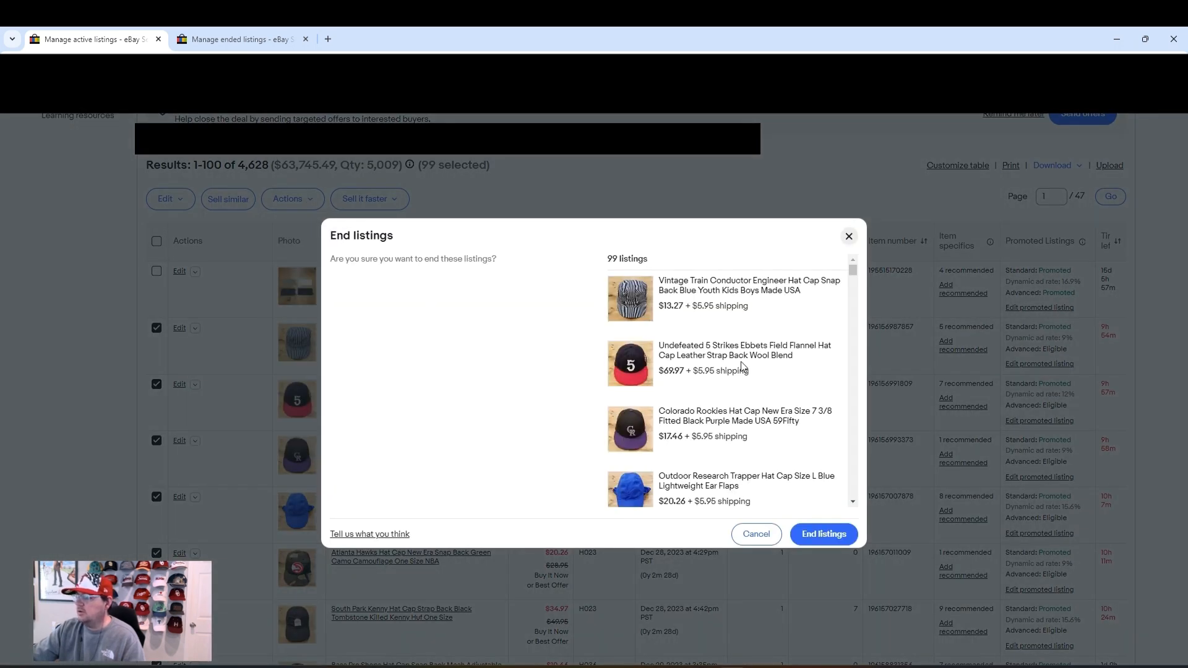
left_click(821, 536)
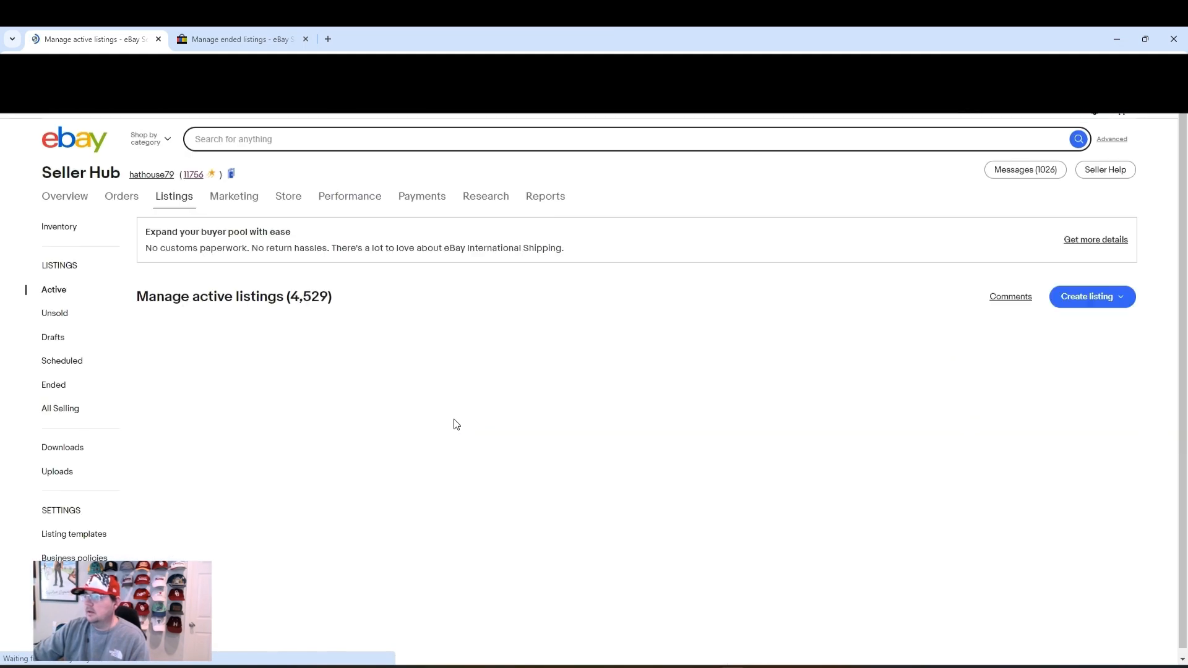
Step: Reload the unsold listings, select all of them and start Sell Similar for the whole batch
left_click(209, 32)
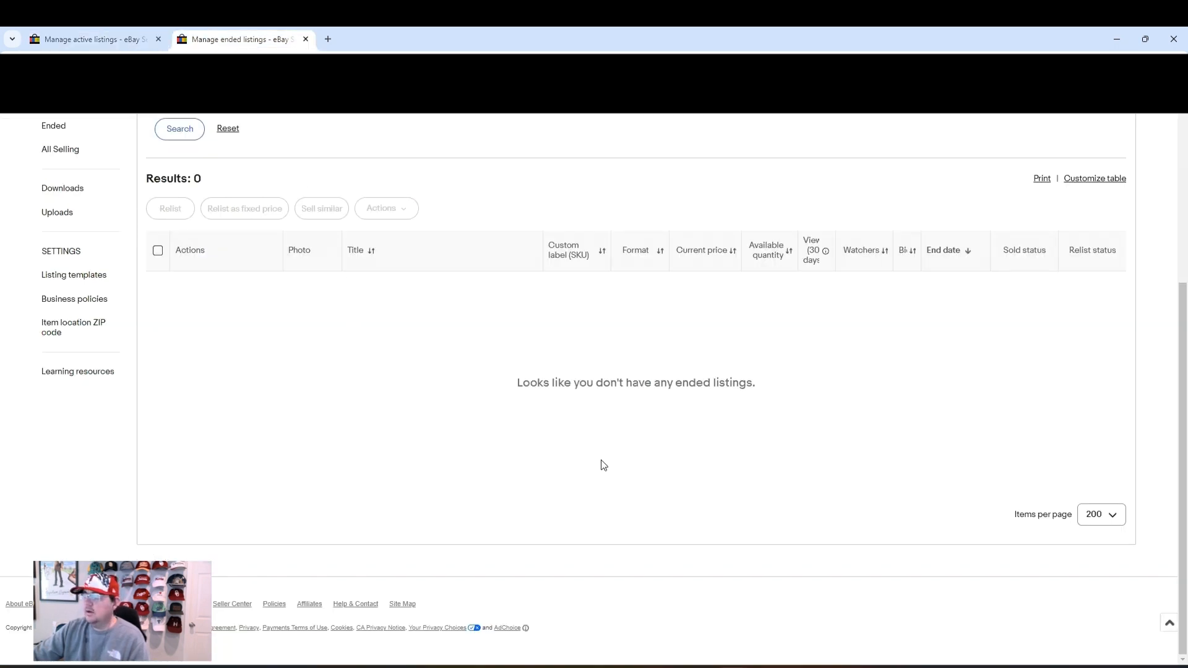
key("F5")
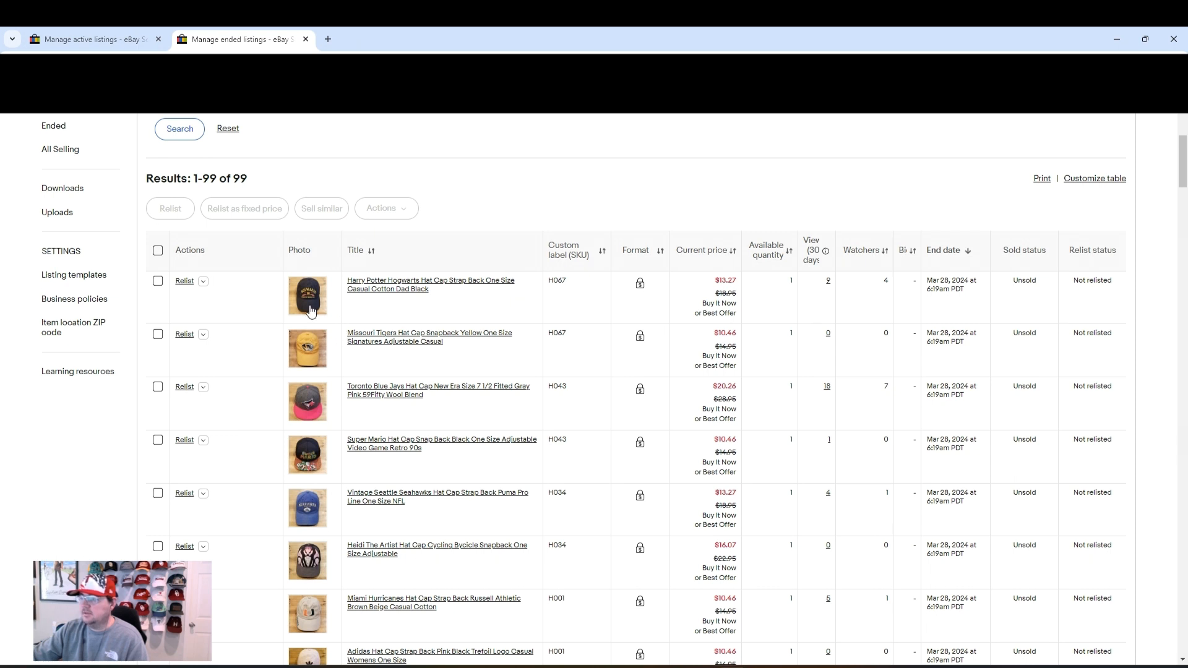
left_click(158, 251)
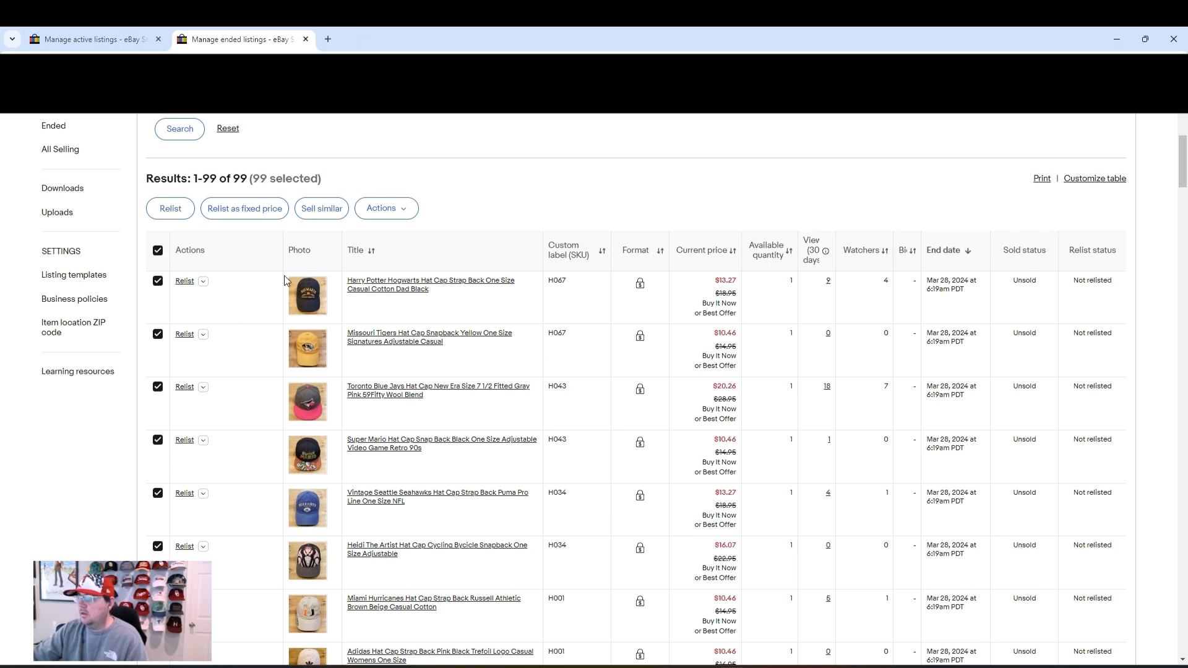
left_click(320, 210)
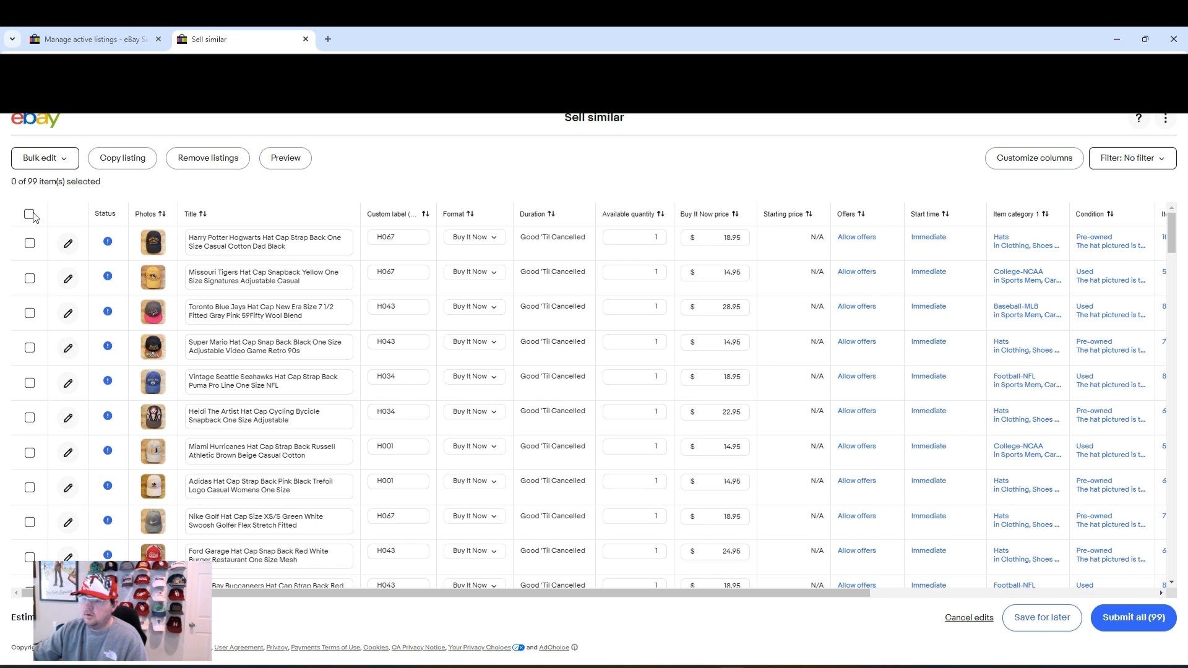
Step: Select all the Sell Similar drafts and open the bulk edit of their category
left_click(61, 161)
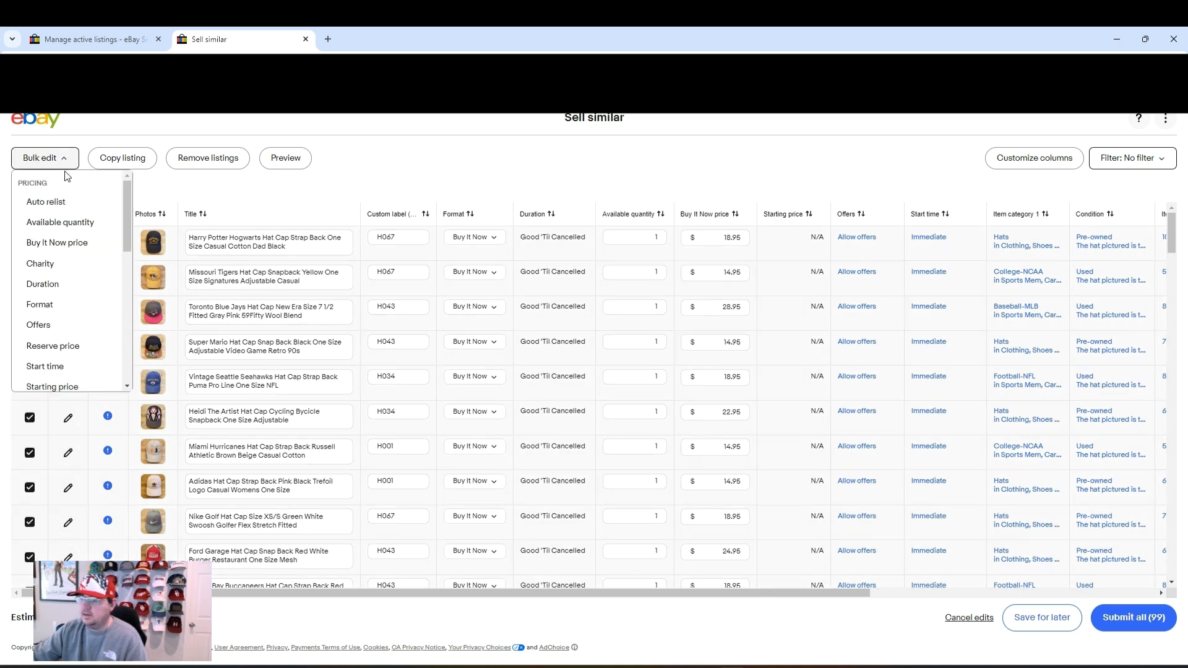
scroll(91, 204, "down", 5)
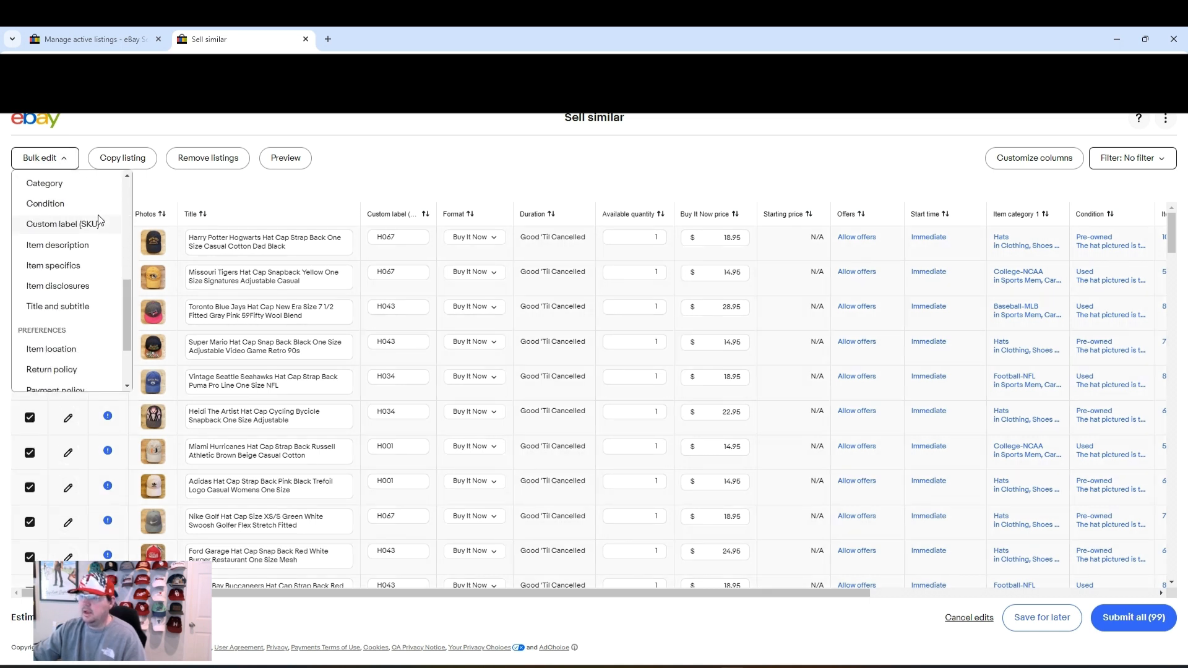
scroll(89, 211, "down", 2)
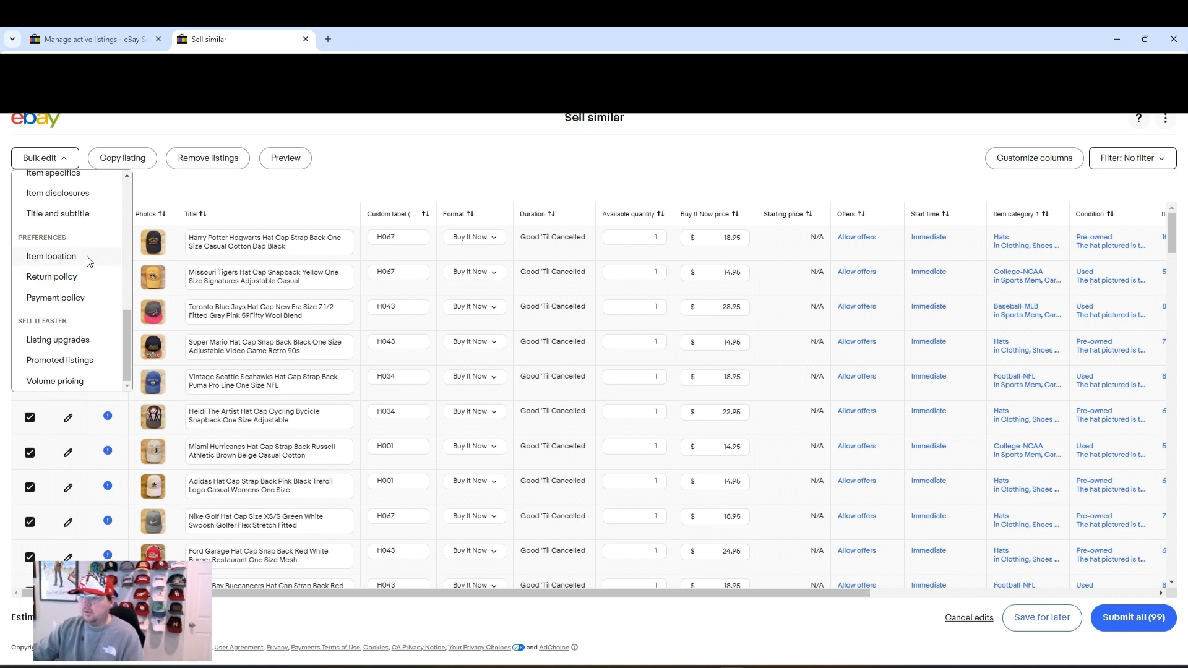
scroll(93, 256, "up", 2)
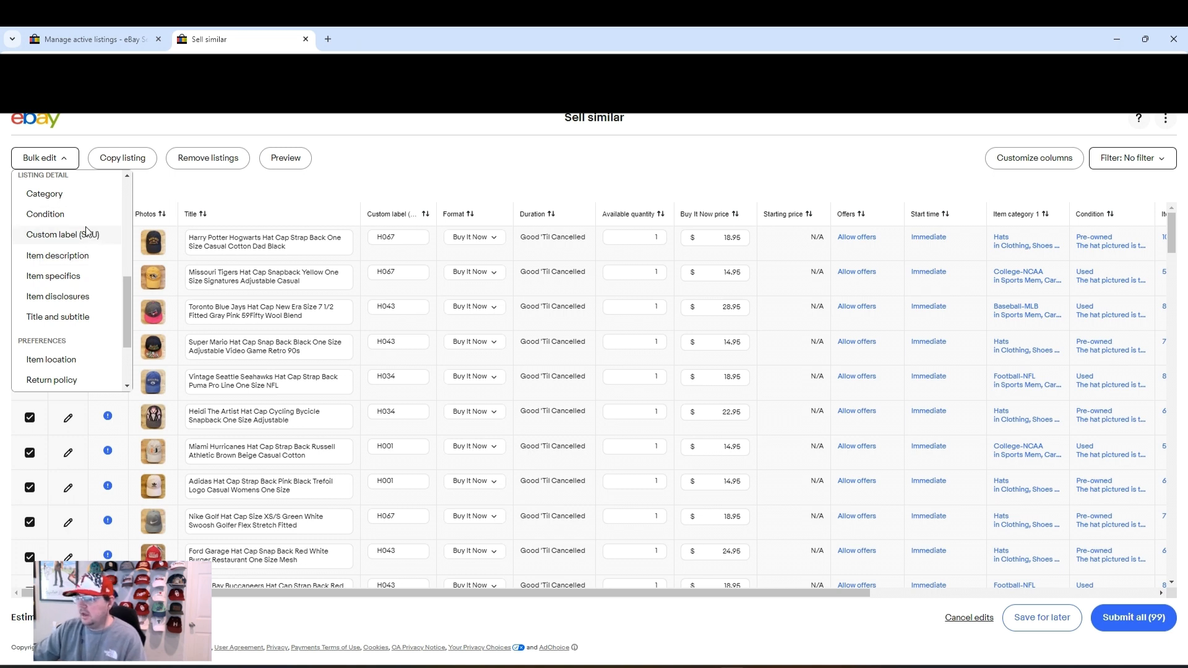
scroll(86, 223, "down", 2)
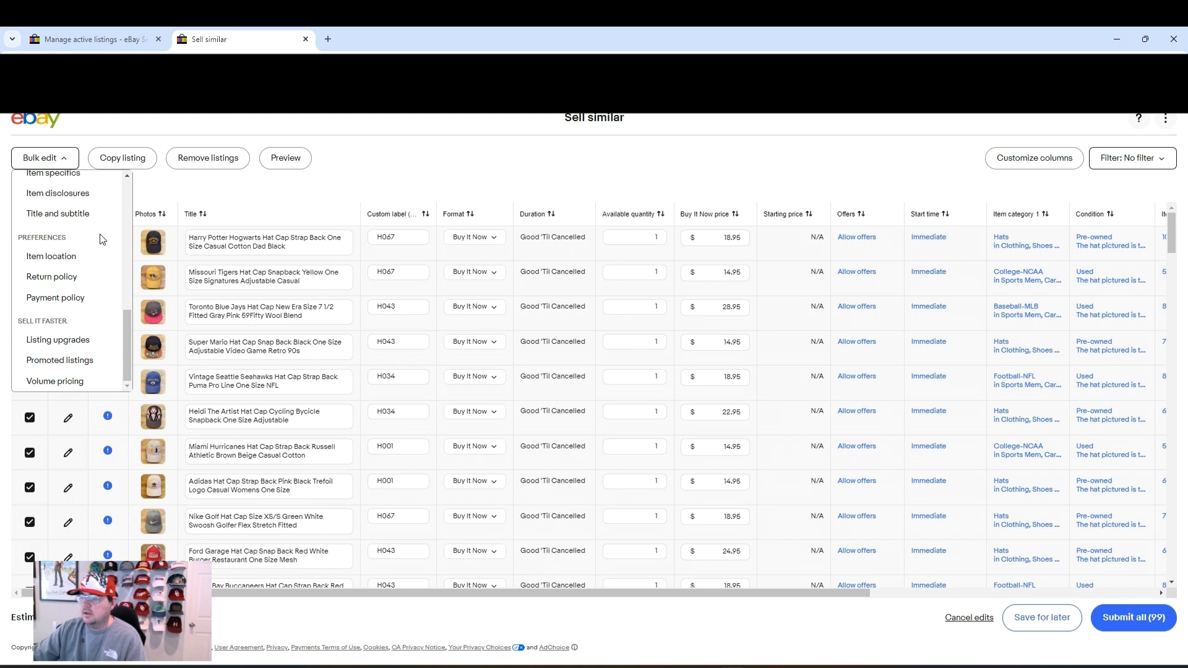
scroll(87, 246, "up", 2)
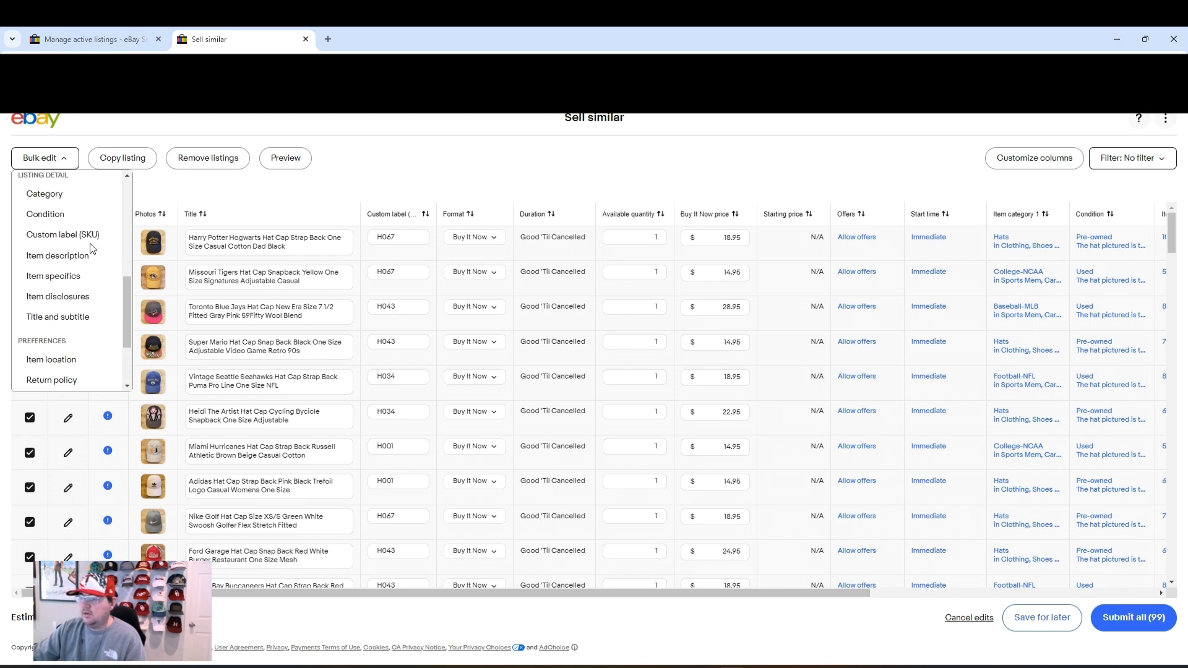
left_click(44, 194)
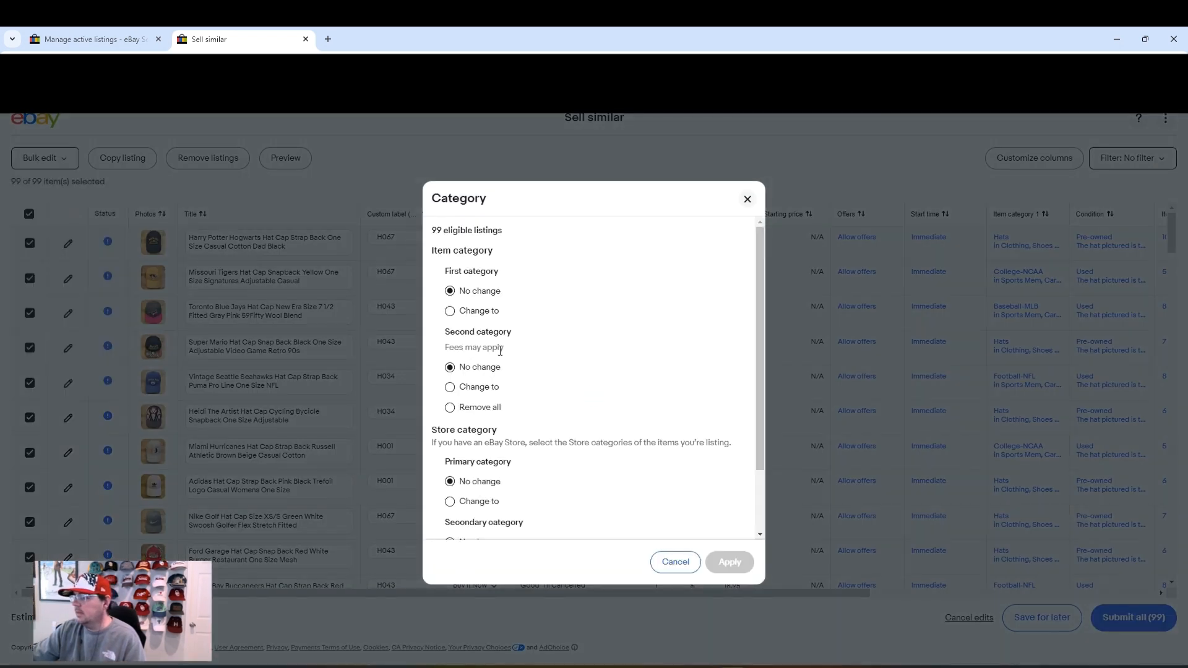
Step: Change the primary store category to "relisted 3/24 Newer Stuff" and apply it to all selected drafts
left_click(466, 504)
scroll(644, 443, "down", 2)
left_click(654, 440)
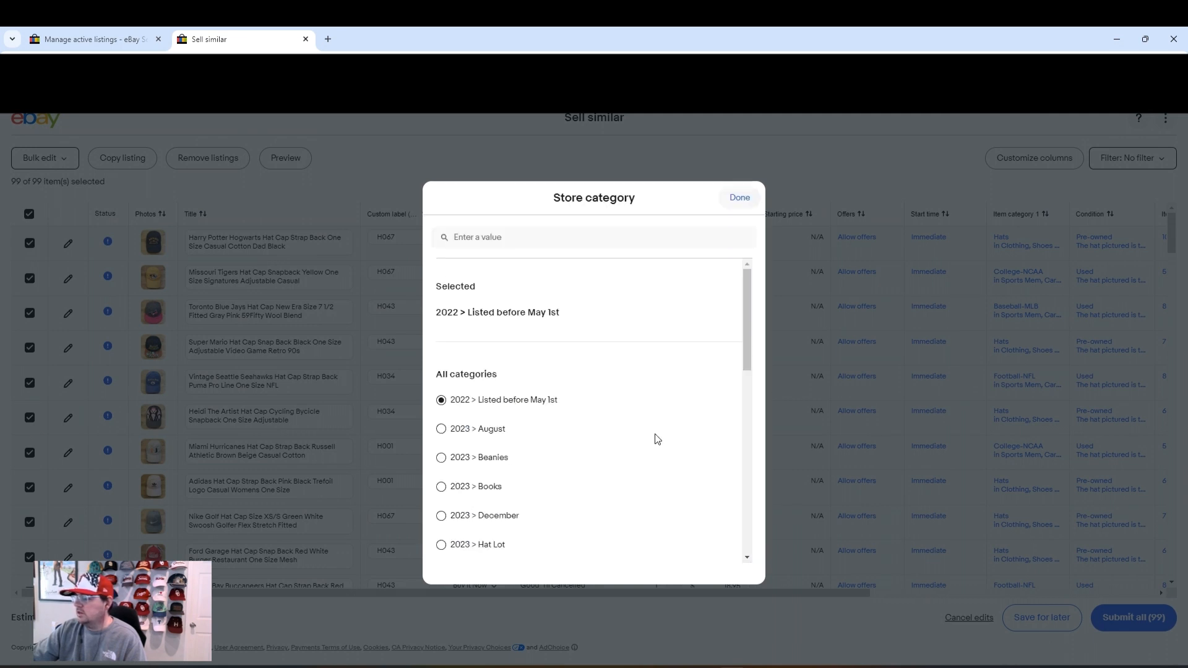
scroll(640, 424, "down", 10)
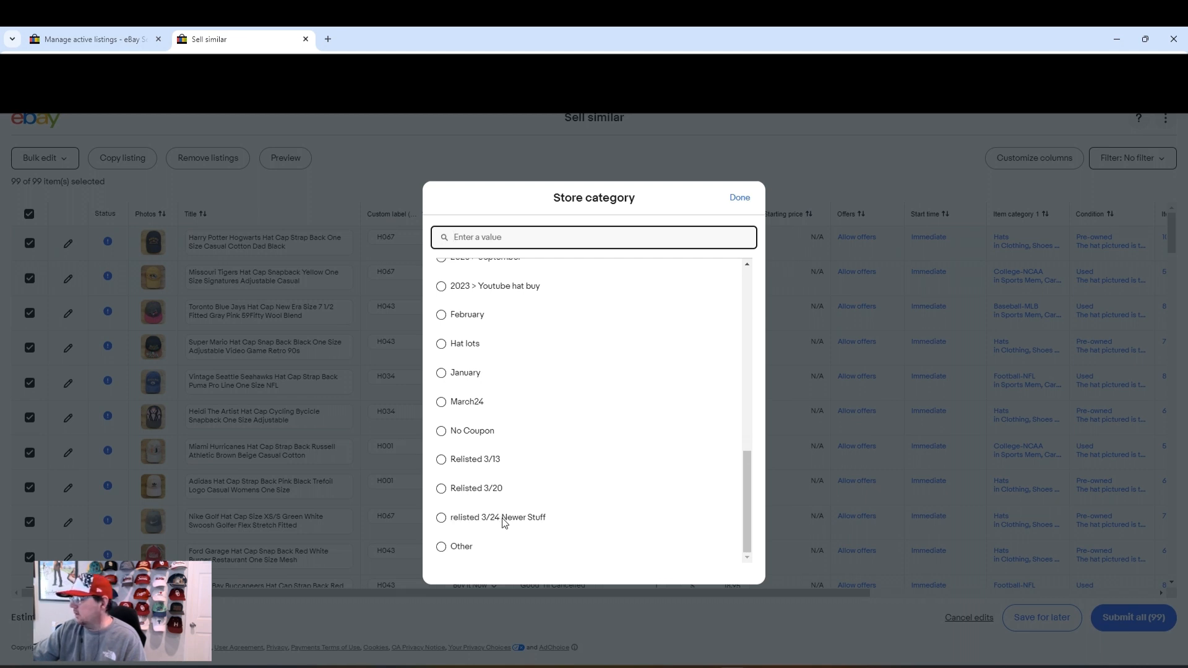
left_click(466, 518)
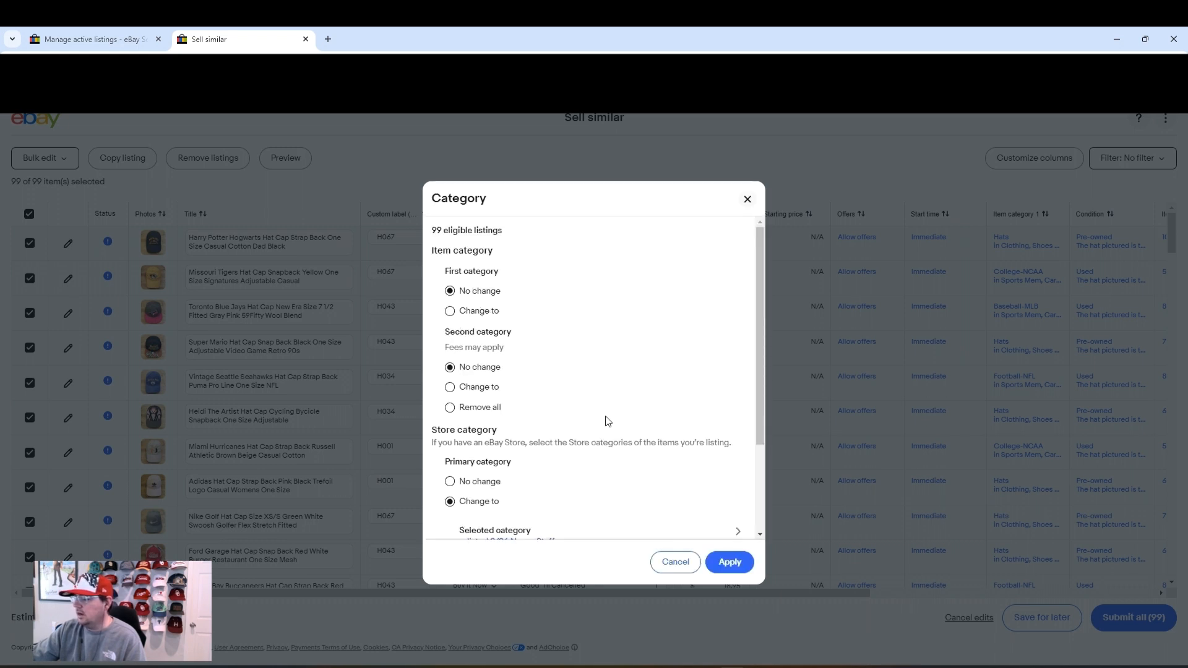
scroll(610, 415, "down", 3)
left_click(720, 562)
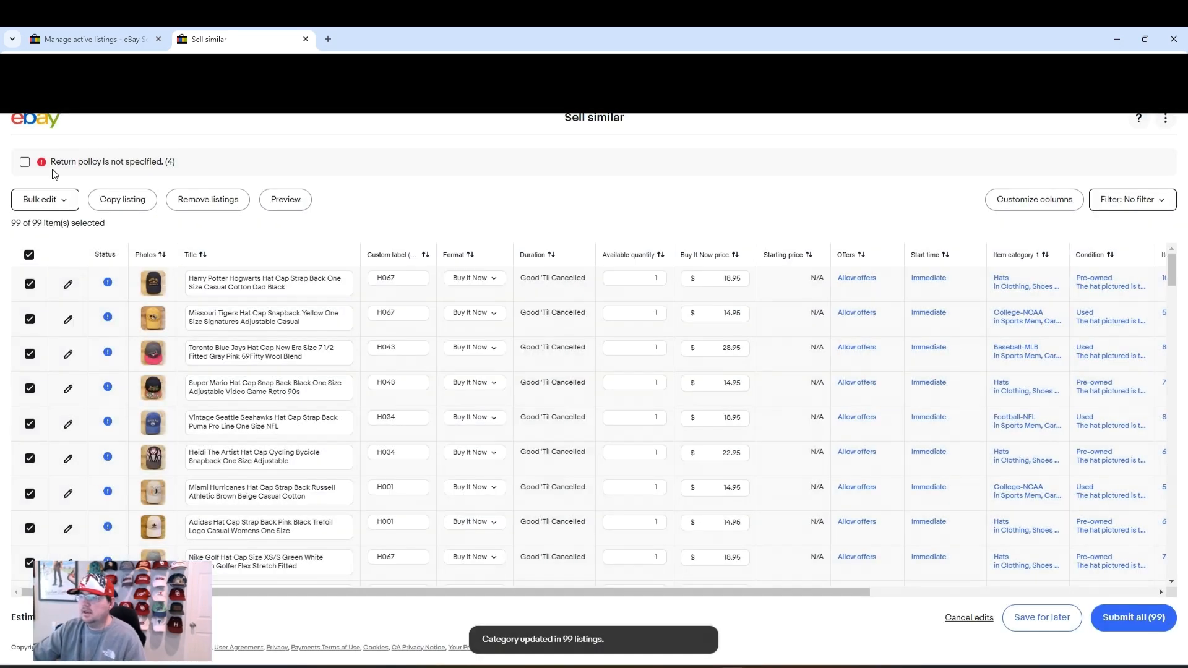
Step: Filter the drafts to those missing a return policy, select them all and open the bulk edit of their business policies
left_click(25, 163)
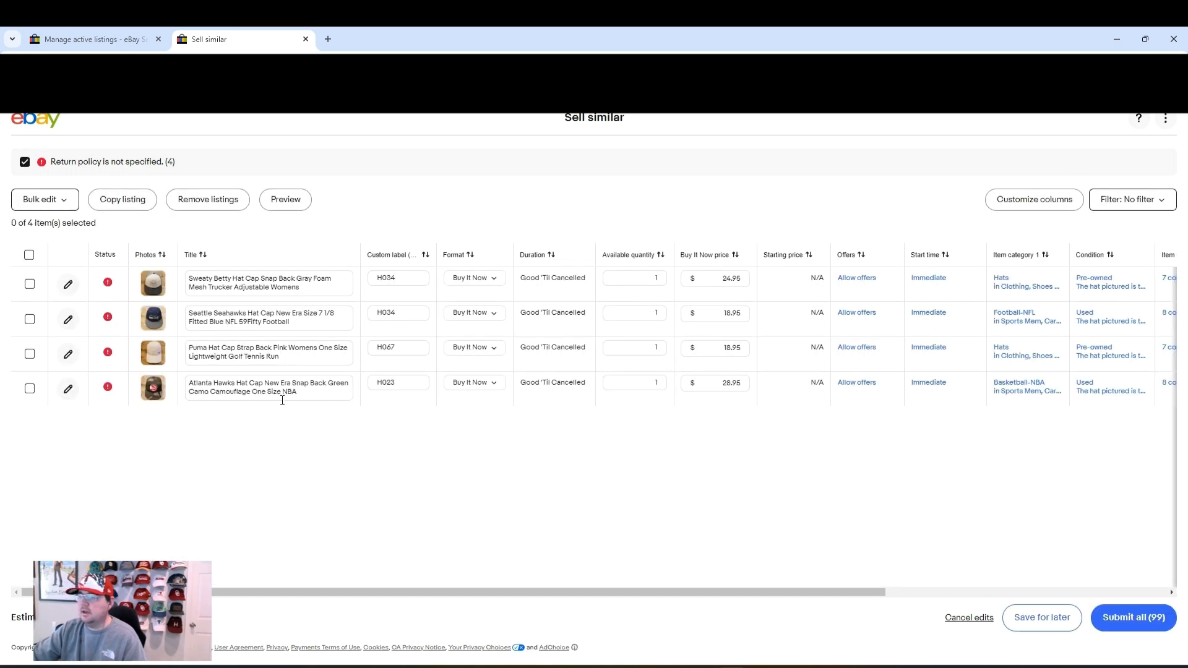
left_click(29, 256)
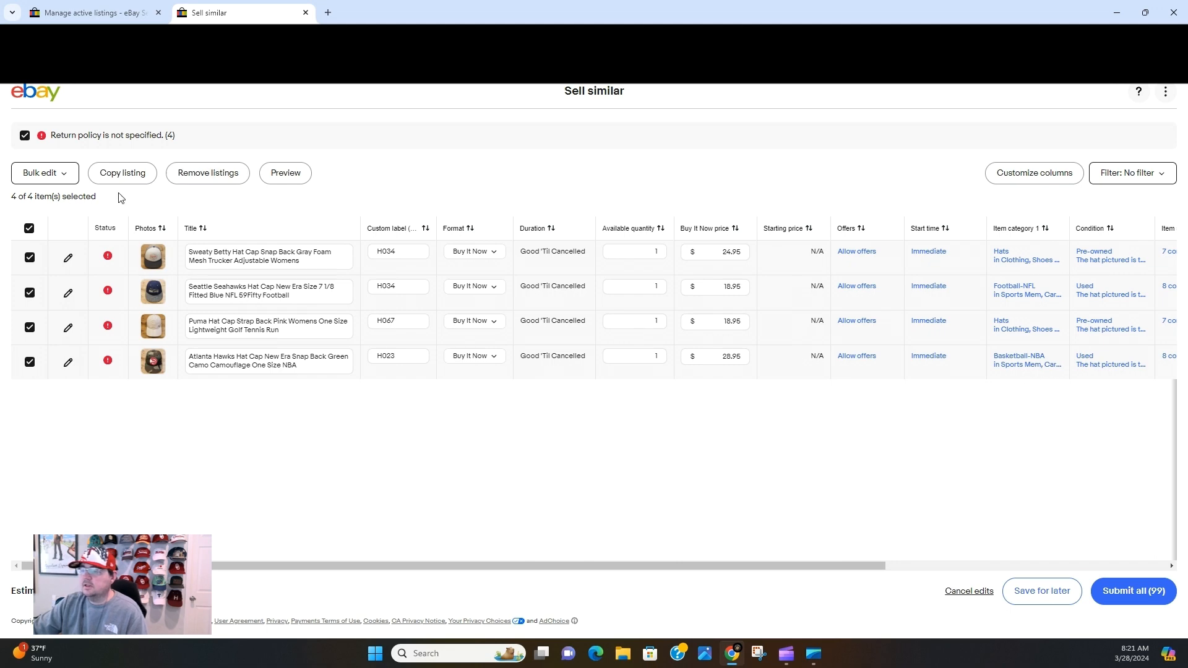
left_click(65, 174)
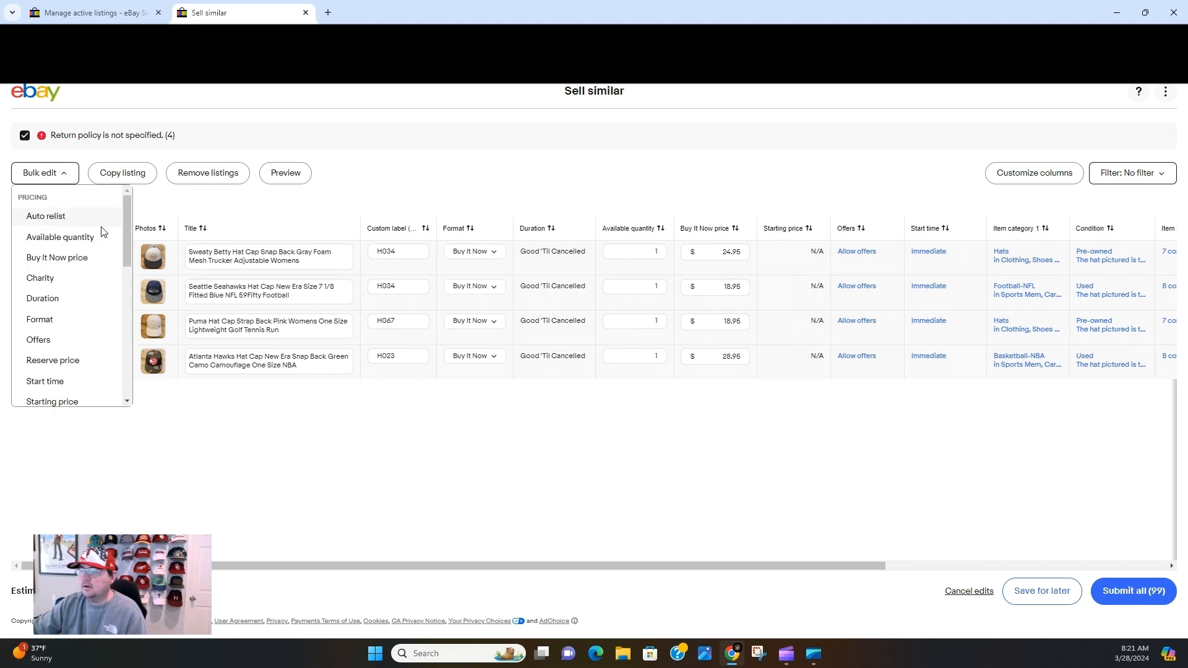
scroll(102, 233, "down", 2)
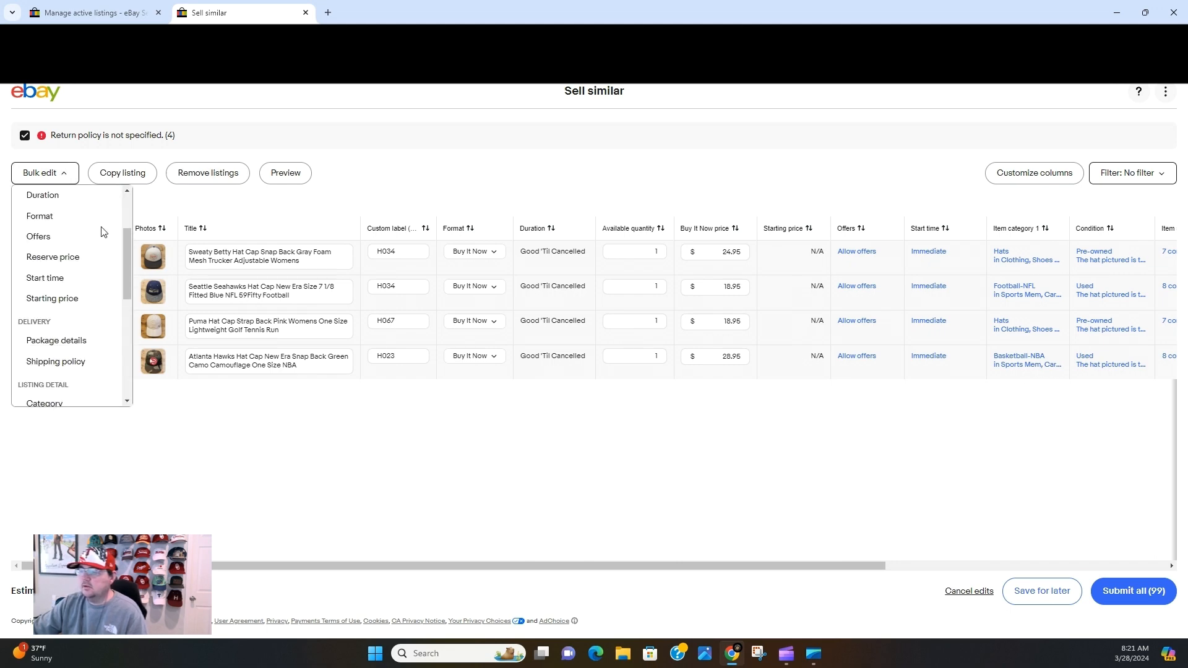
left_click(74, 362)
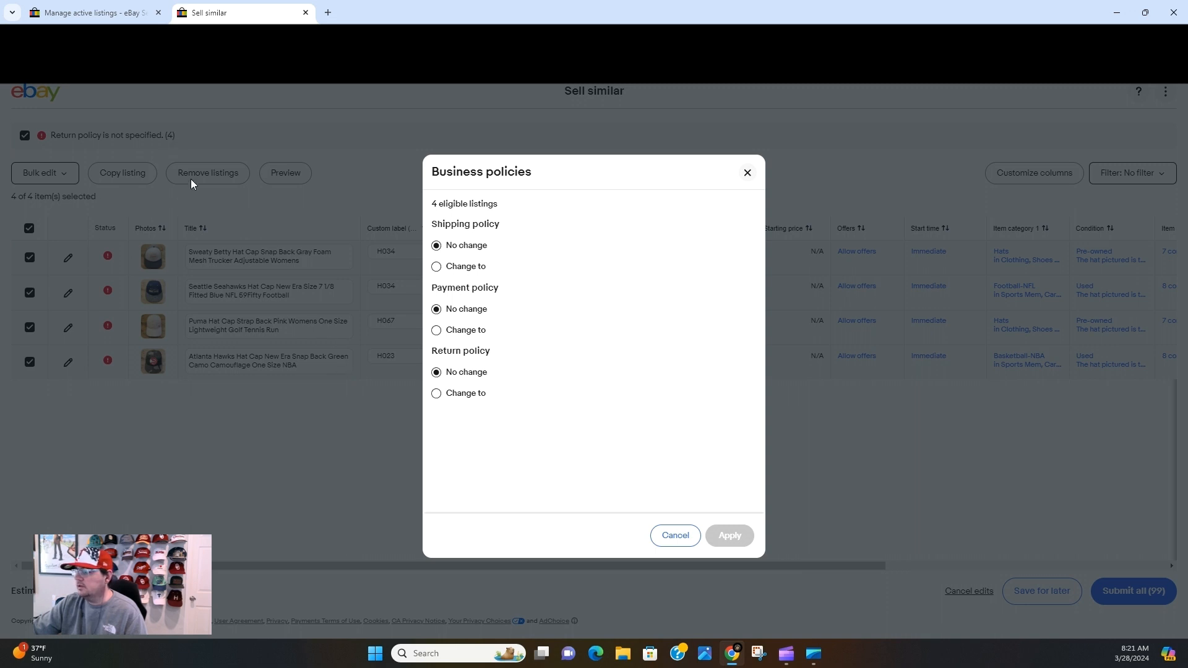
Step: Change the return policy to "free 60 days money back 4cb4cd4ccdd6000" and apply it to the selected drafts
left_click(469, 399)
left_click(587, 419)
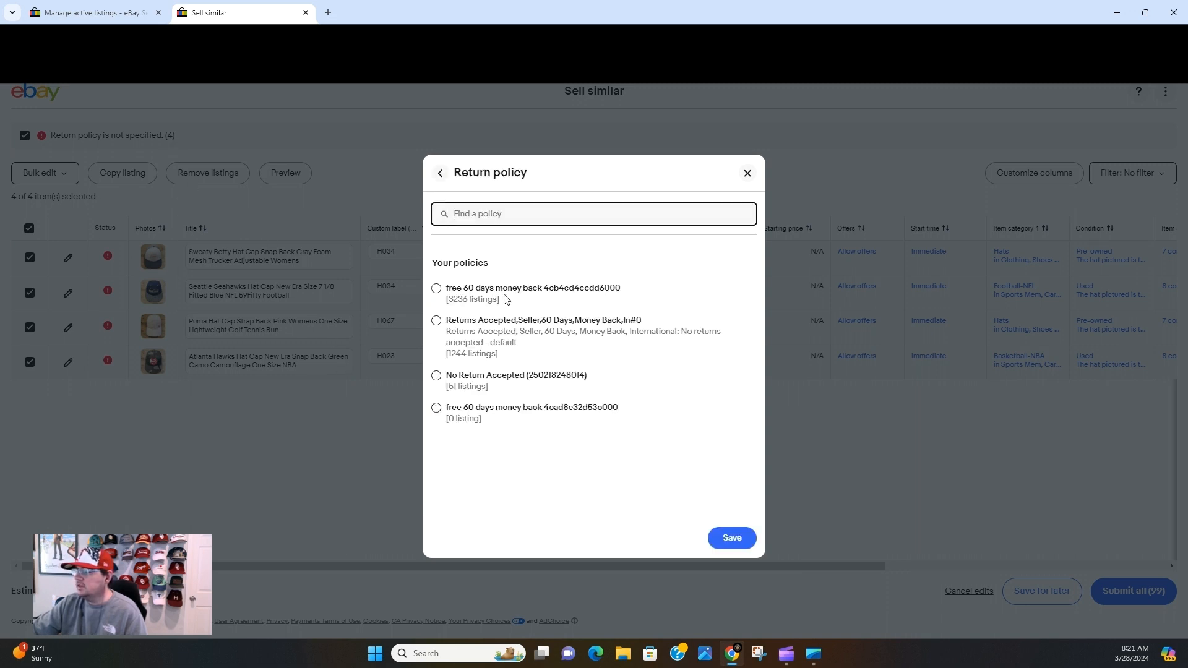
left_click(534, 288)
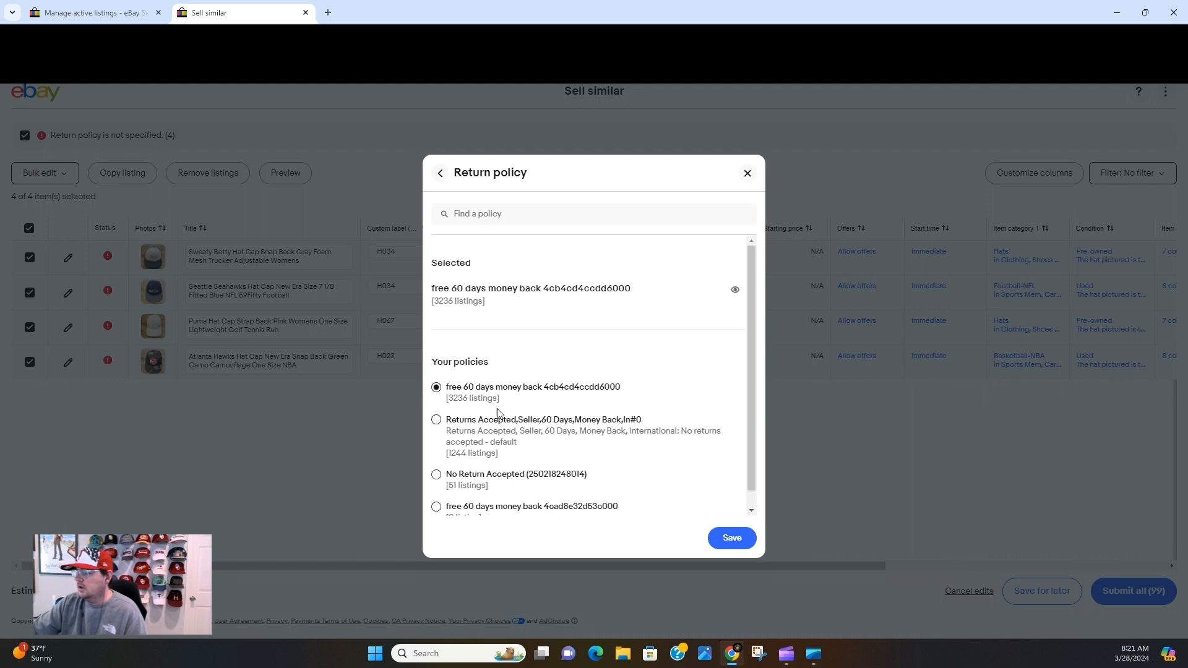
left_click(746, 543)
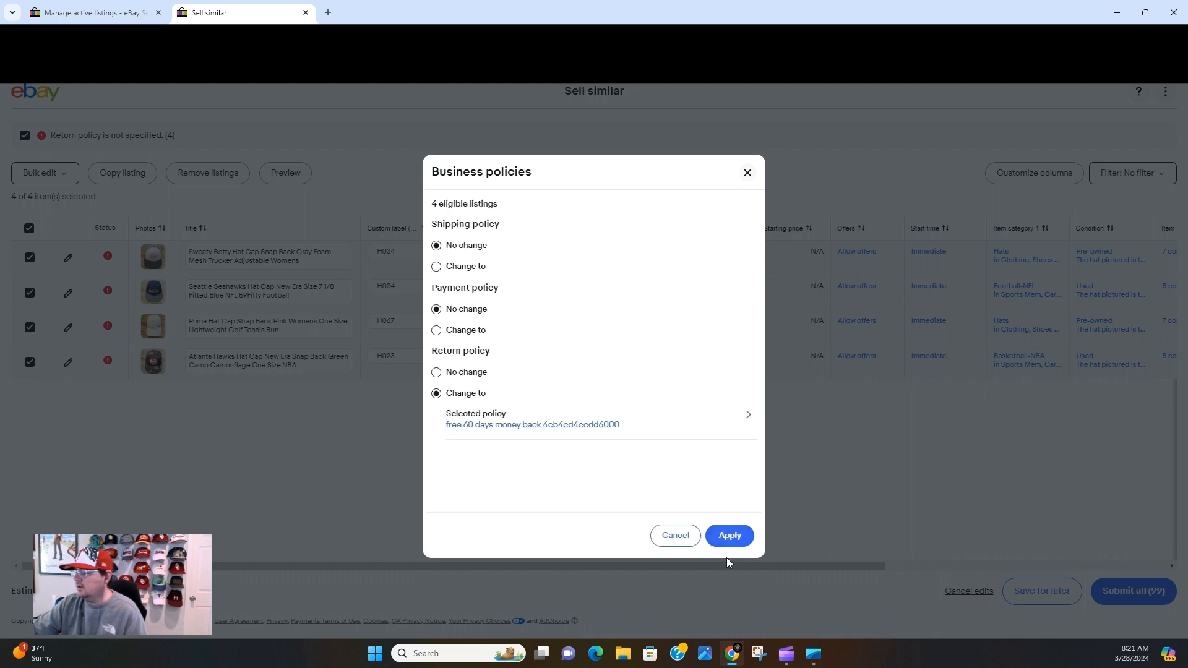
left_click(738, 537)
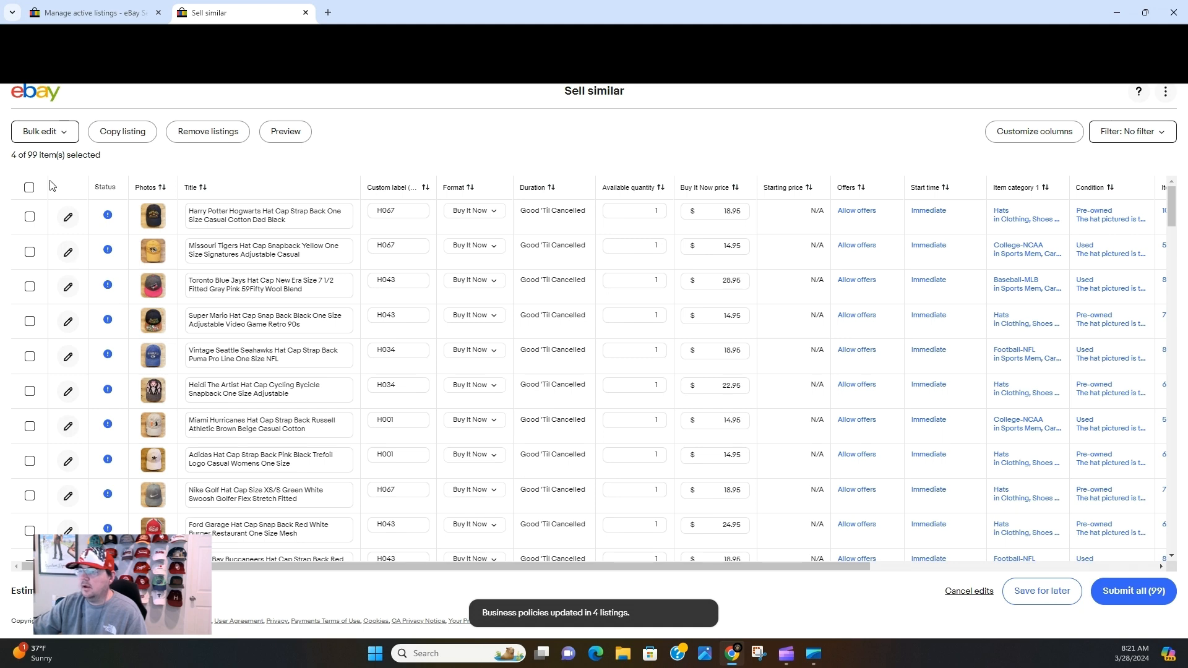
Step: Select all the Sell Similar drafts and open the bulk edit of their Buy It Now price
left_click(29, 187)
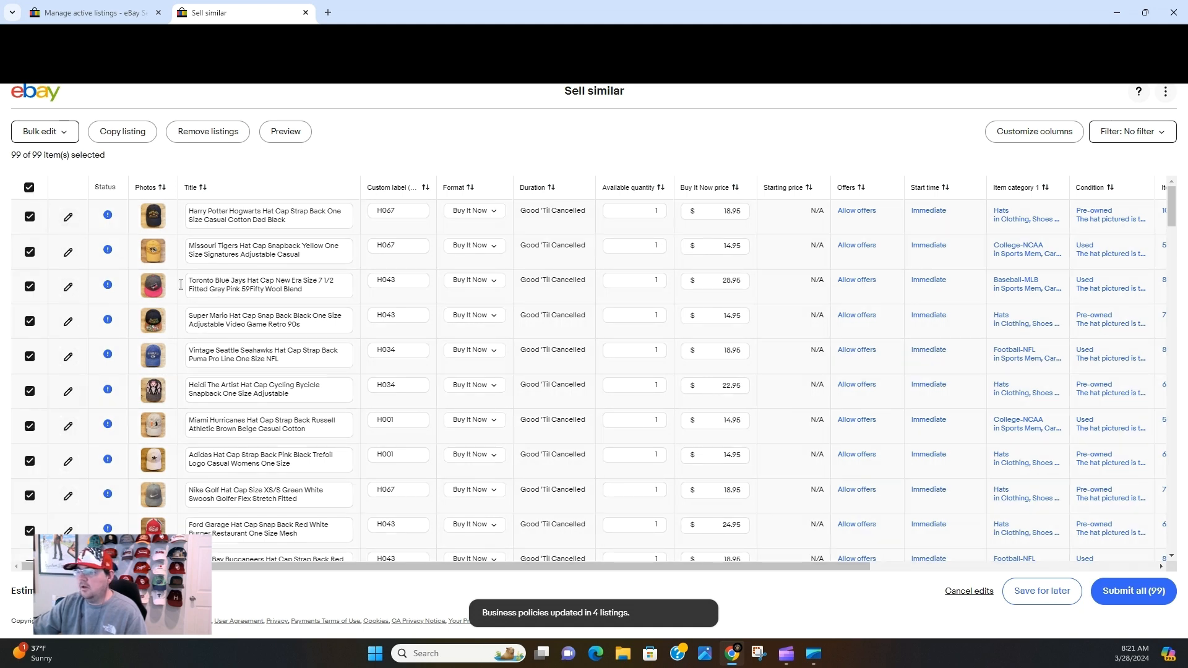
scroll(135, 295, "down", 2)
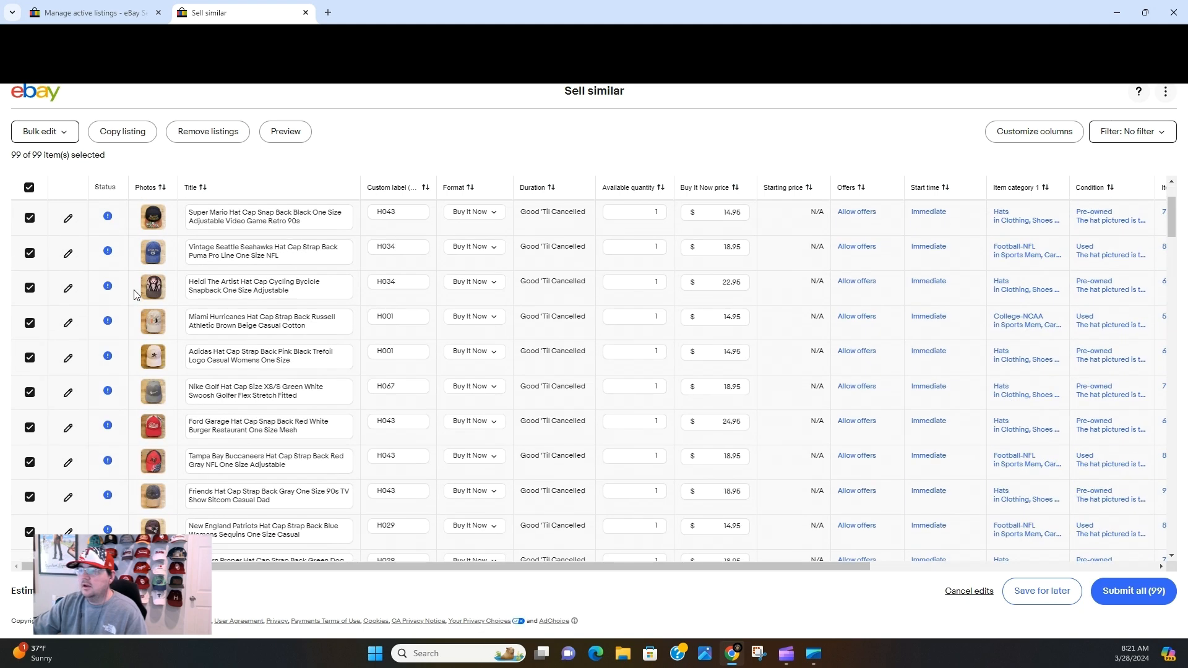
scroll(135, 295, "up", 2)
left_click(62, 136)
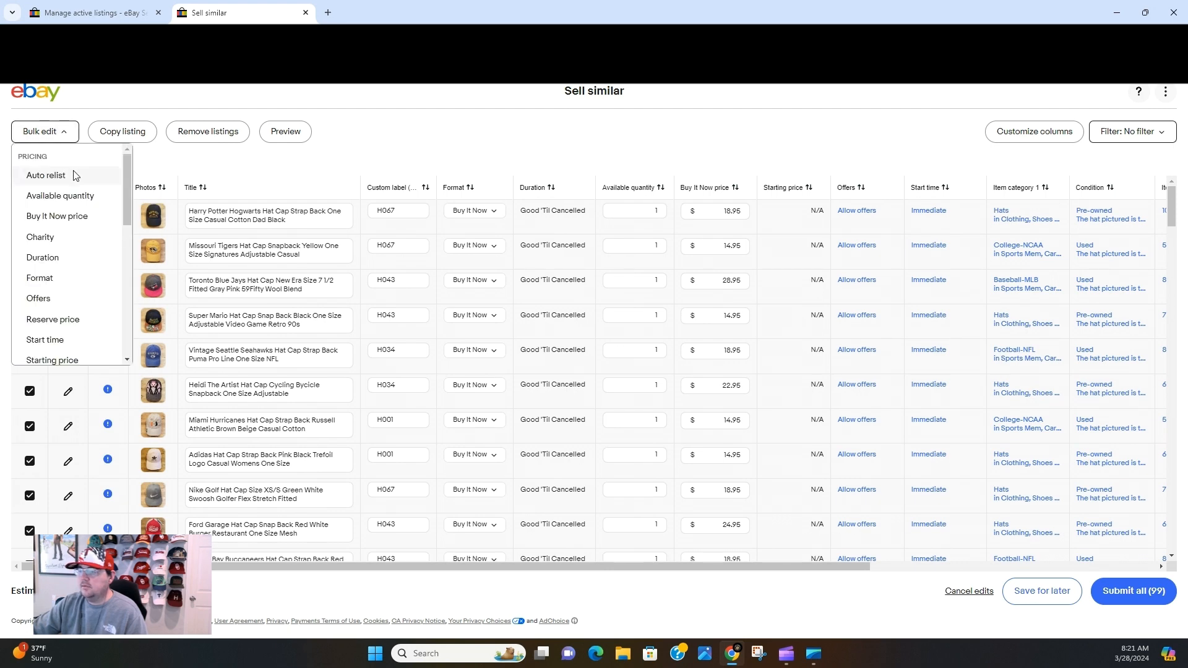
left_click(57, 216)
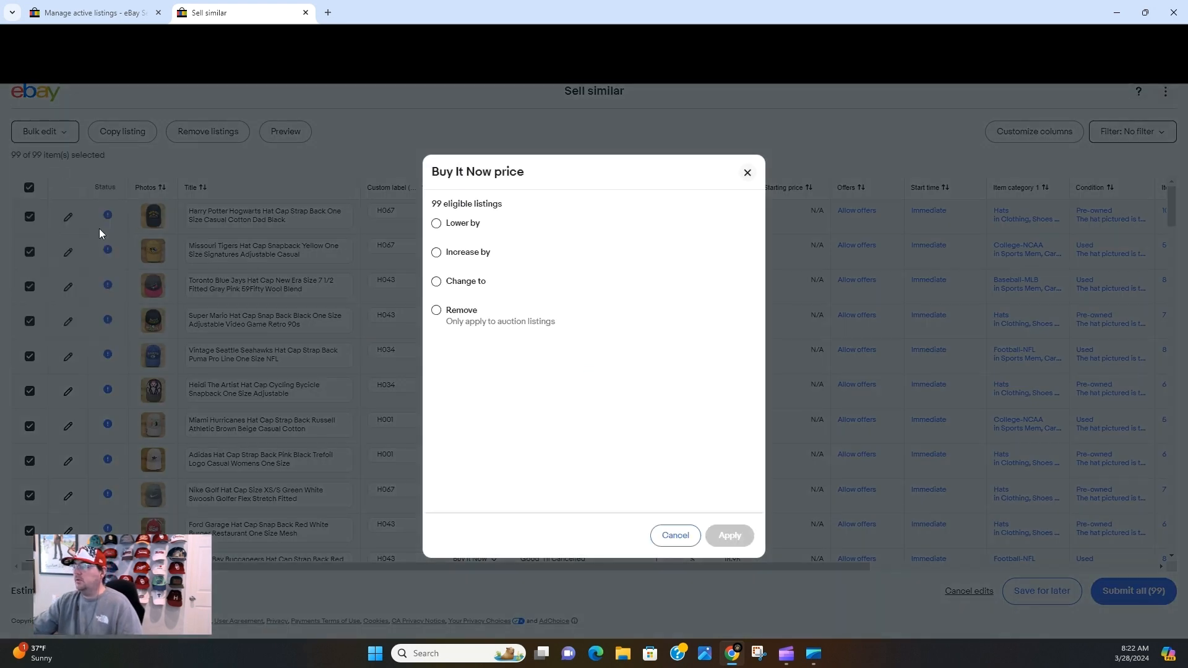
Step: Lower the Buy It Now price of all selected drafts by an amount of $5 and apply it
left_click(469, 227)
left_click(495, 249)
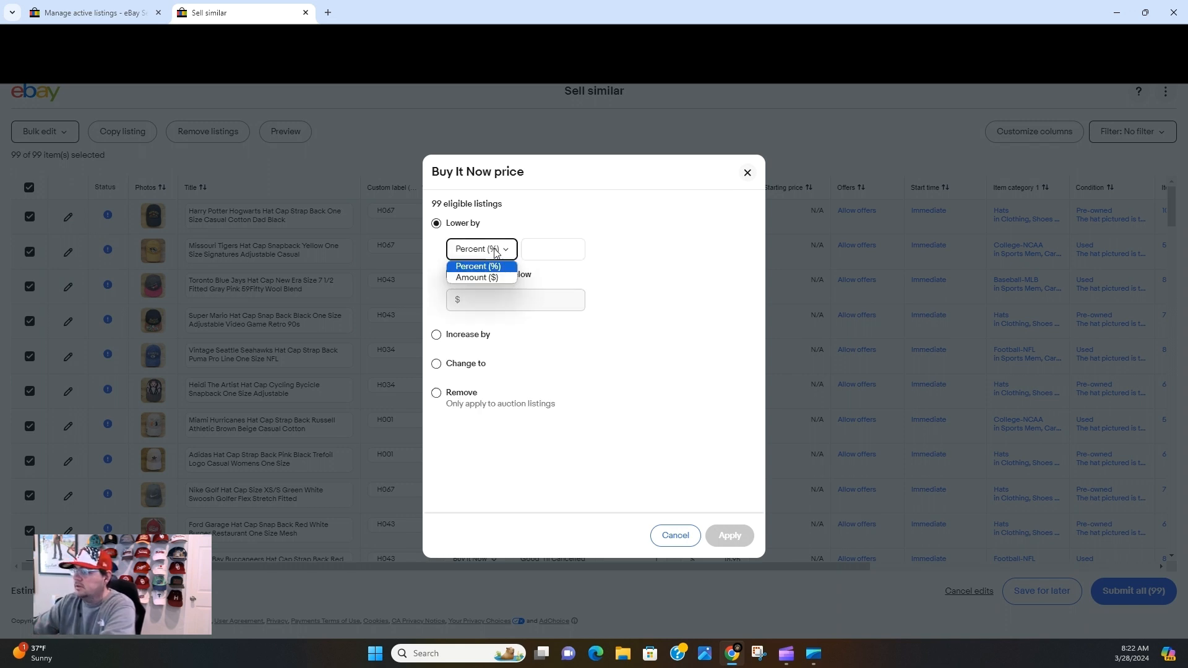
left_click(513, 278)
left_click(552, 253)
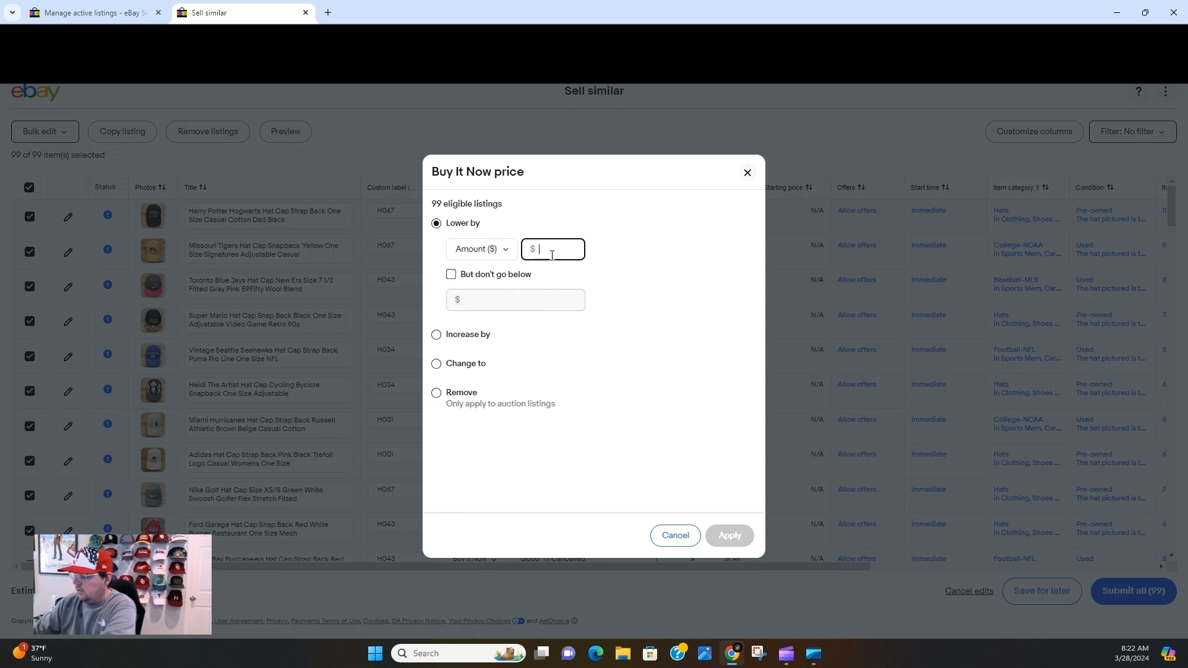
type("5")
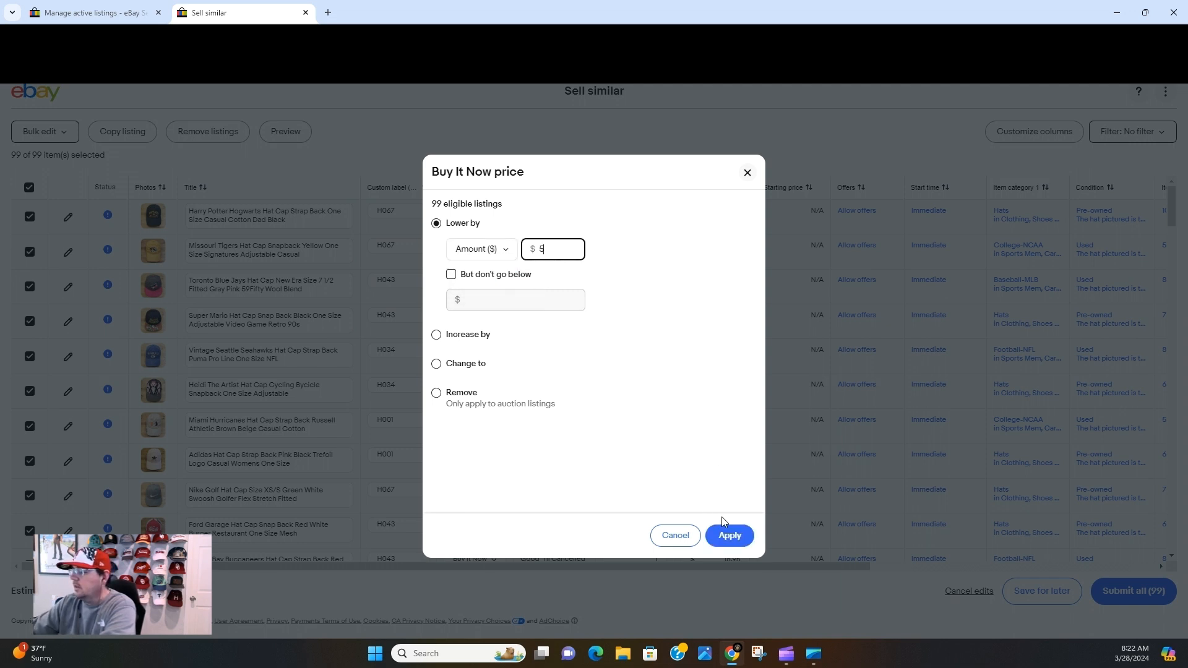
left_click(727, 535)
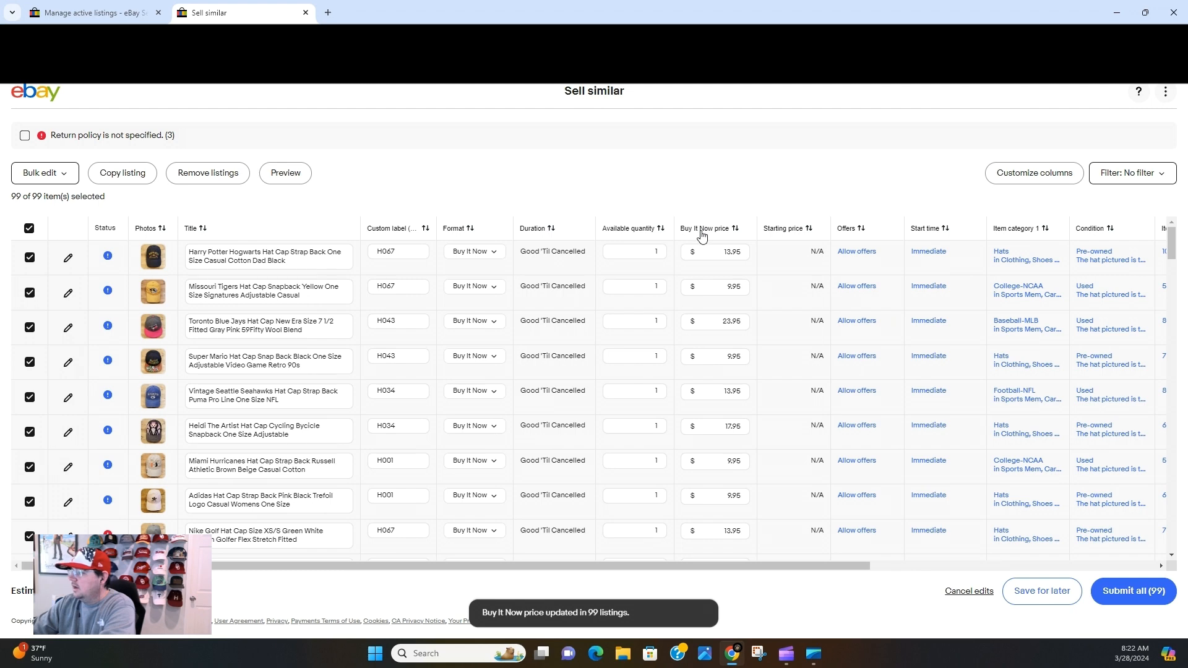
Step: Sort the drafts by Buy It Now price from lowest to highest and review the prices through the whole list
left_click(702, 232)
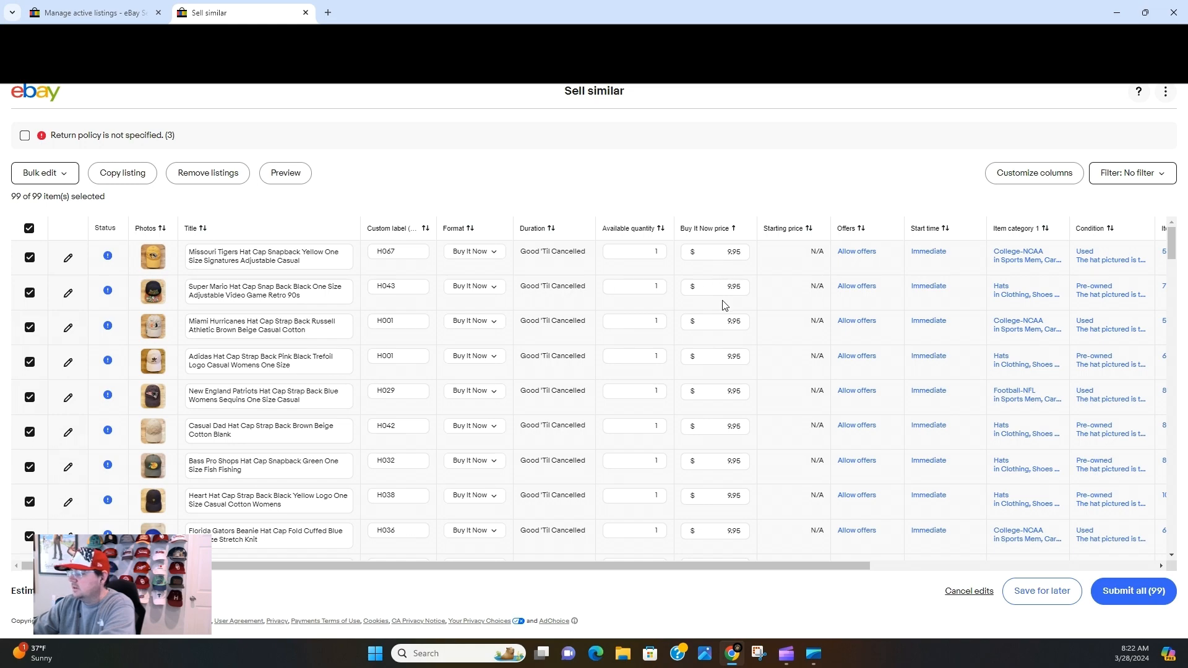
scroll(729, 307, "down", 6)
scroll(730, 311, "up", 6)
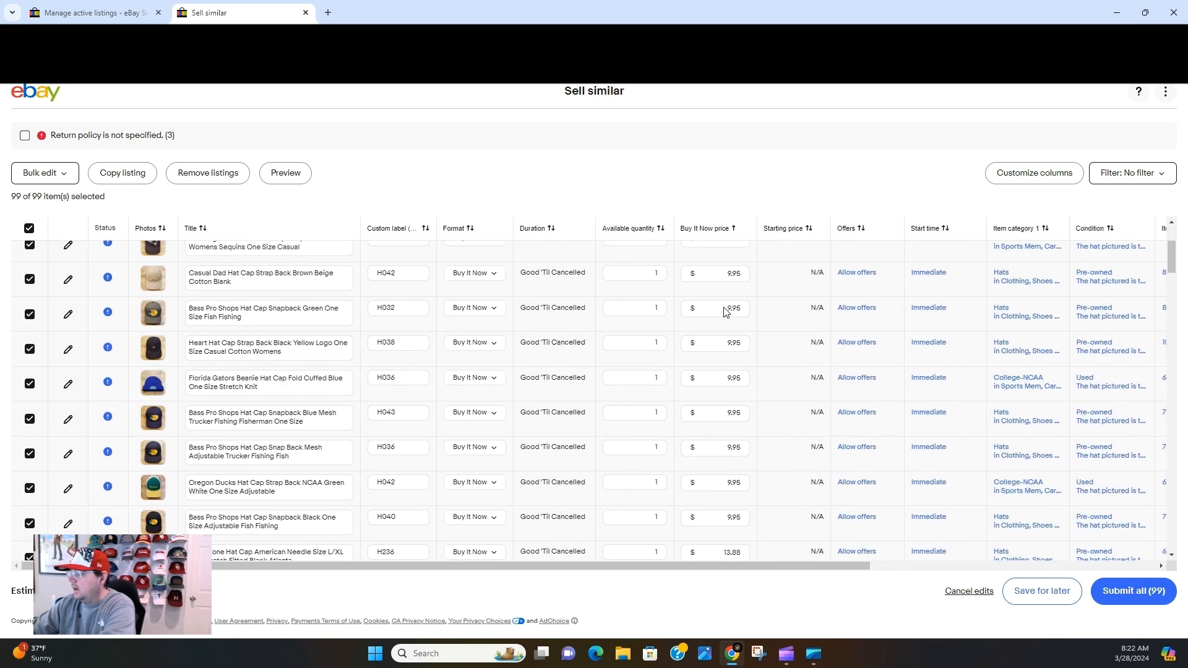
scroll(728, 313, "down", 20)
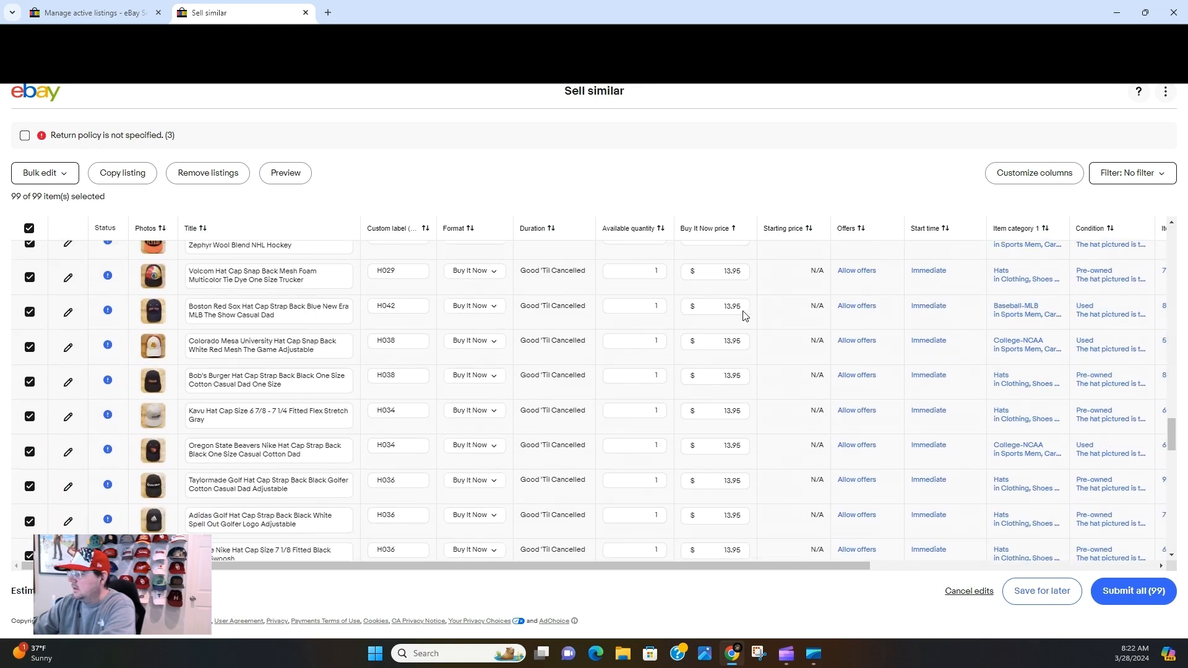
scroll(745, 316, "up", 7)
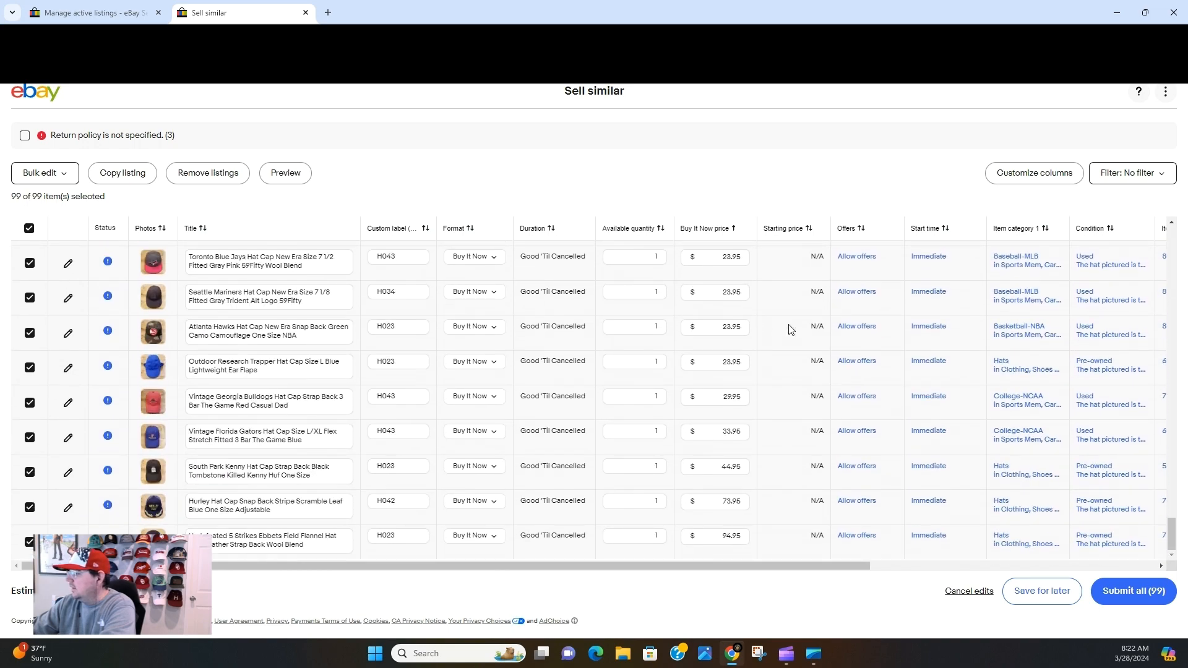
scroll(974, 417, "up", 20)
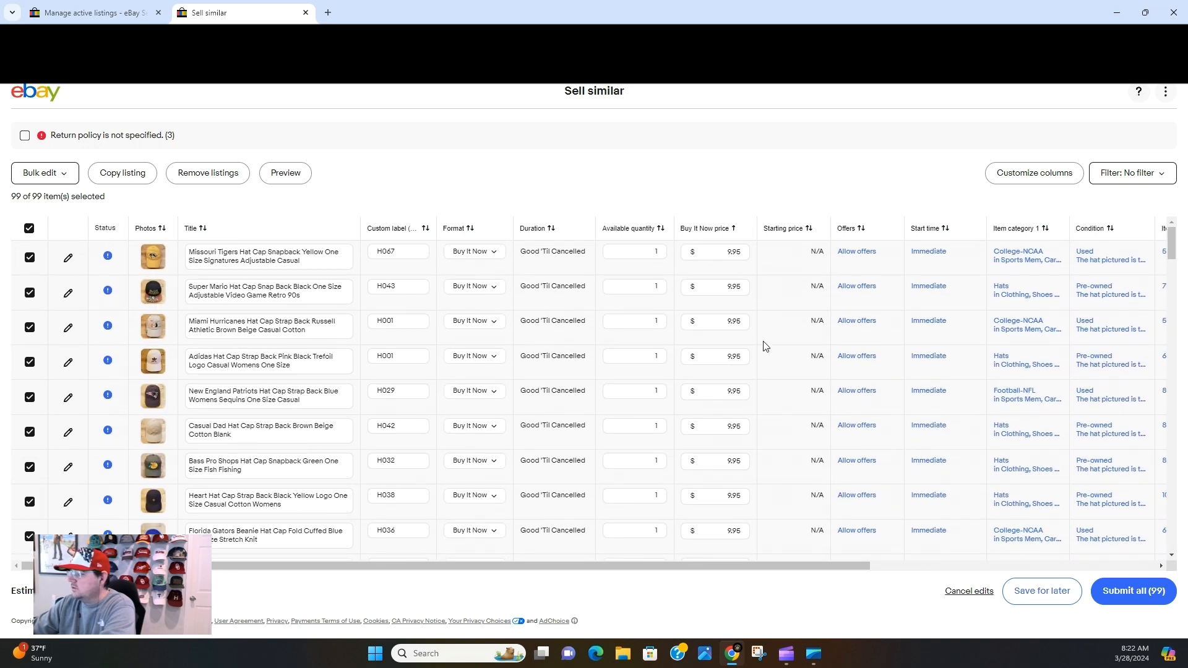
Step: Sort the drafts by highest price first and set the Undefeated 5 Strikes and Hurley hats' Buy It Now prices to $44.95
left_click(710, 229)
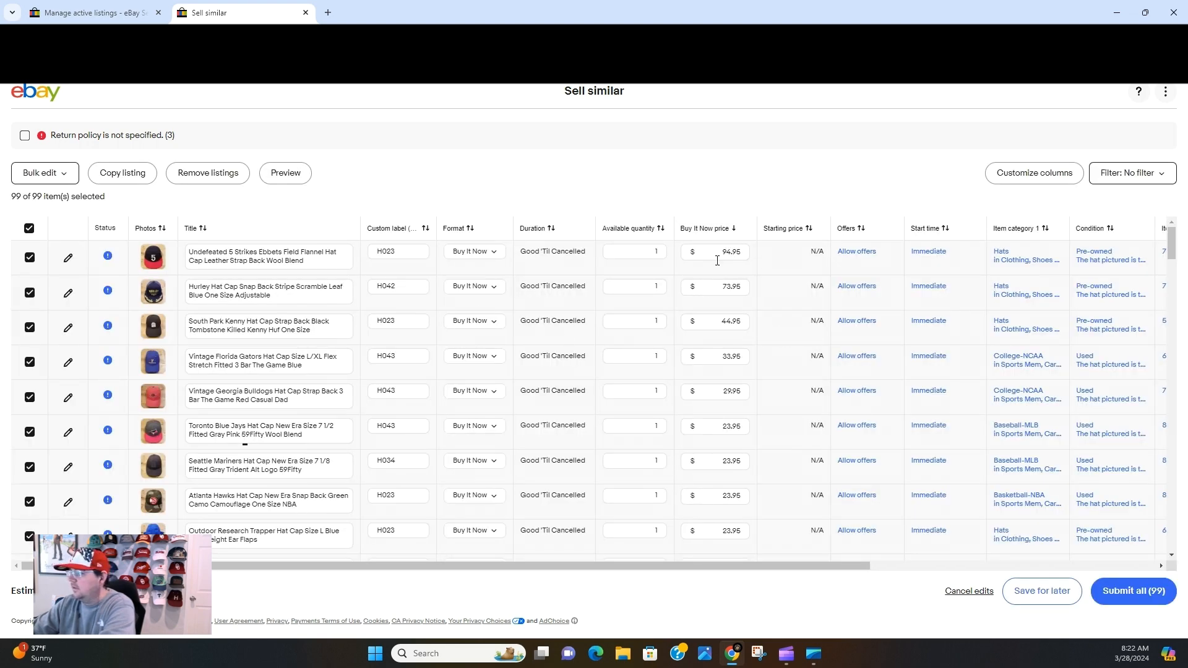
left_click_drag(721, 260, 744, 263)
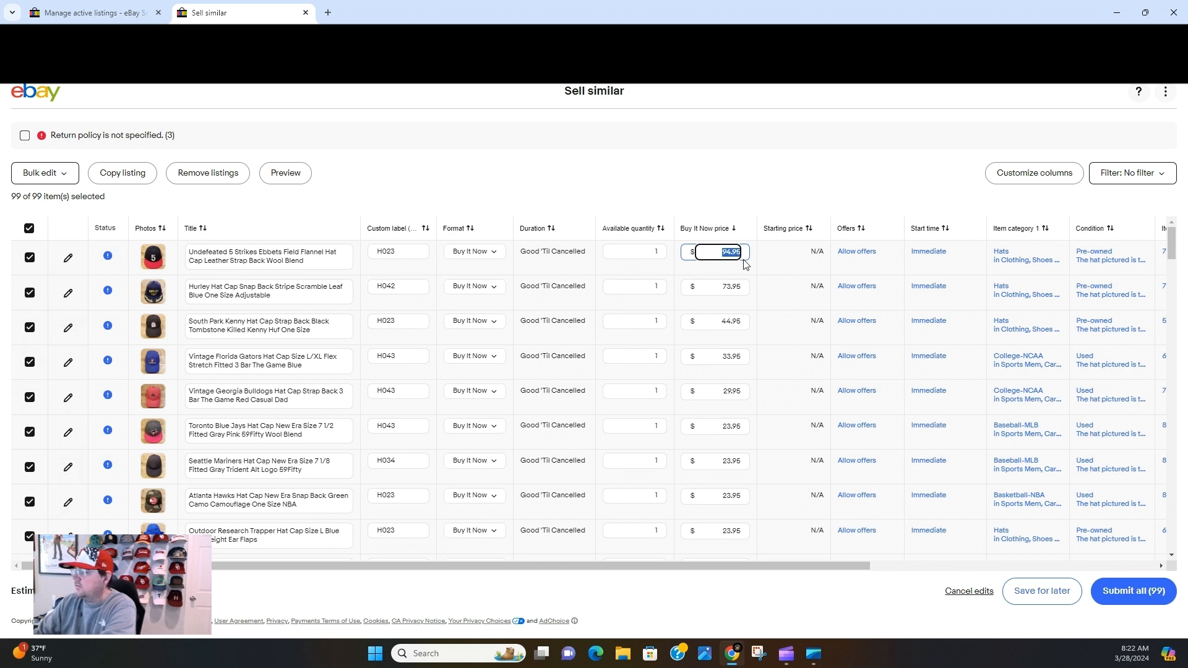
type("44.95")
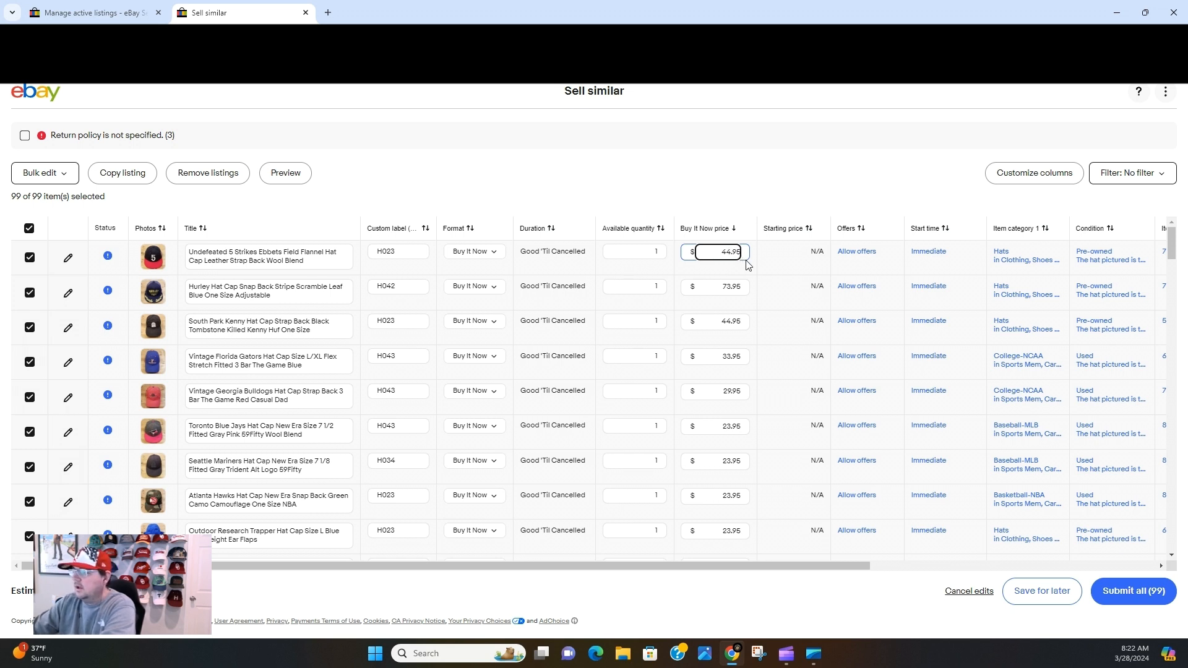
left_click(712, 284)
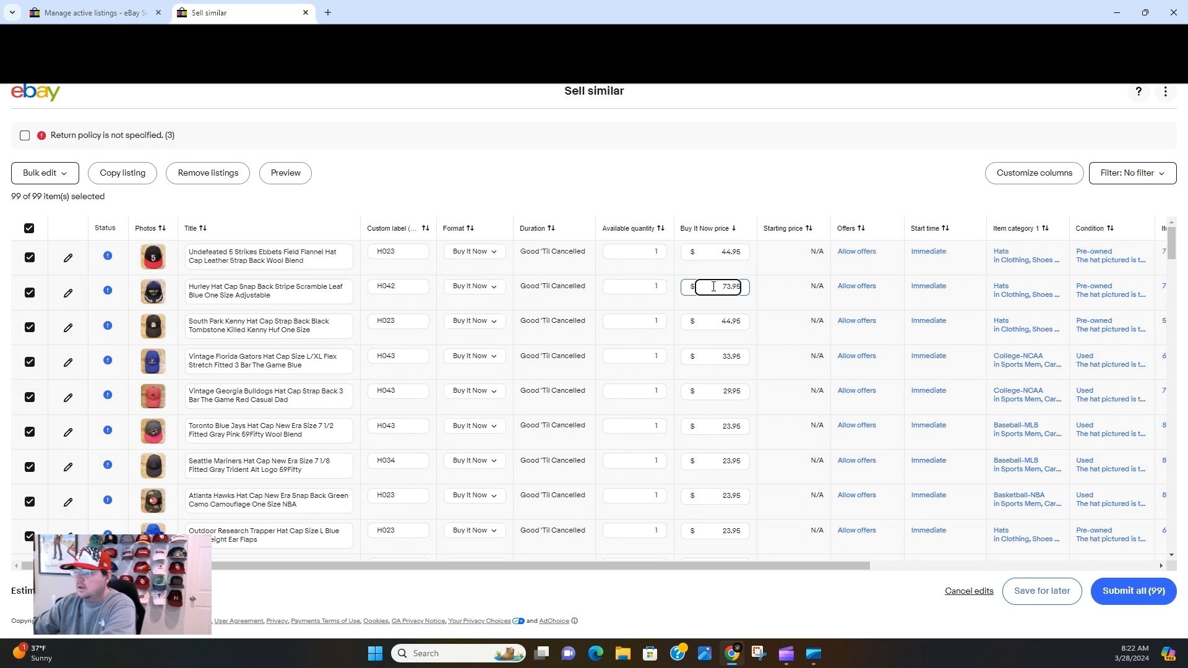
left_click_drag(721, 287, 753, 291)
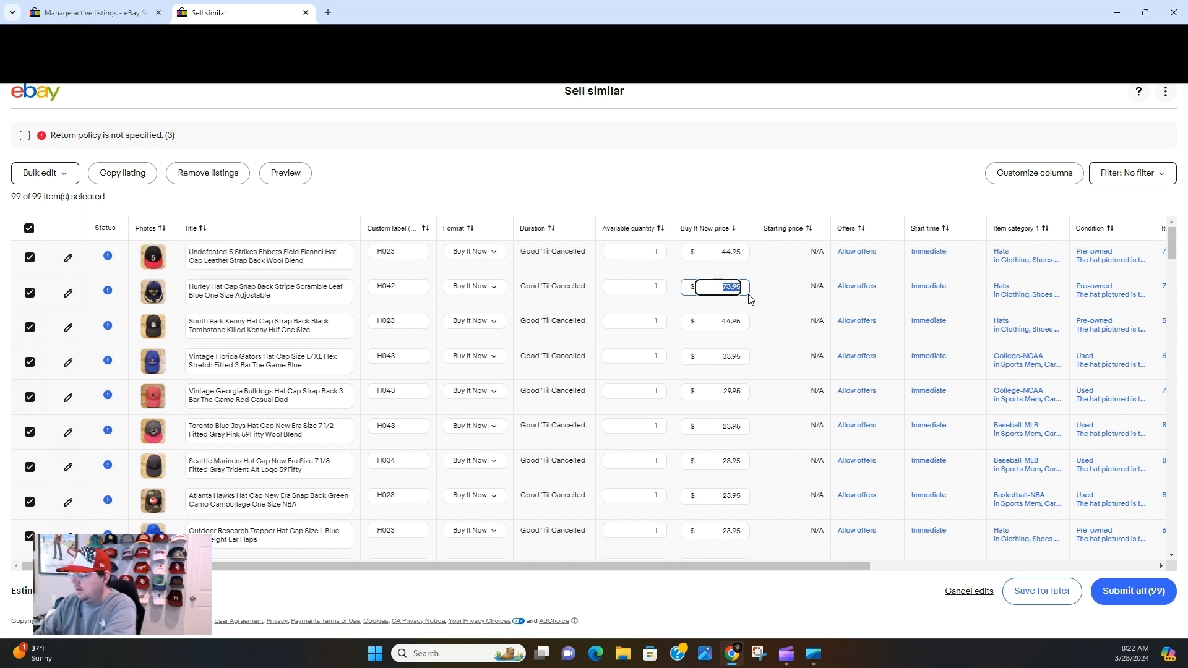
type("44")
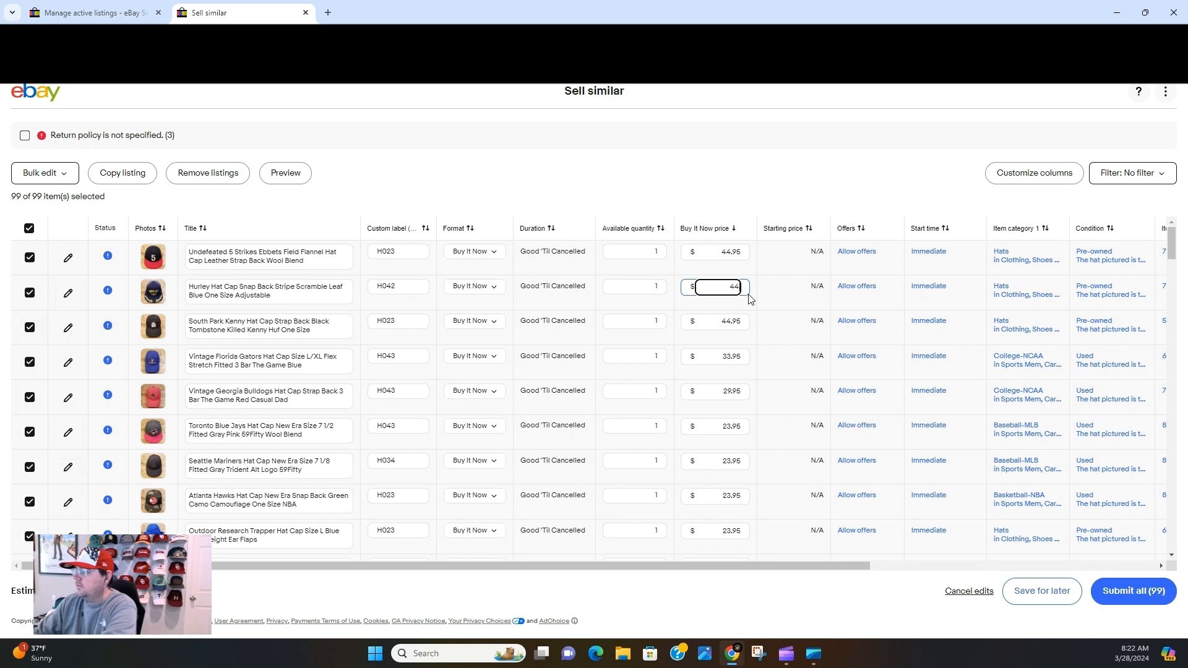
type(".95")
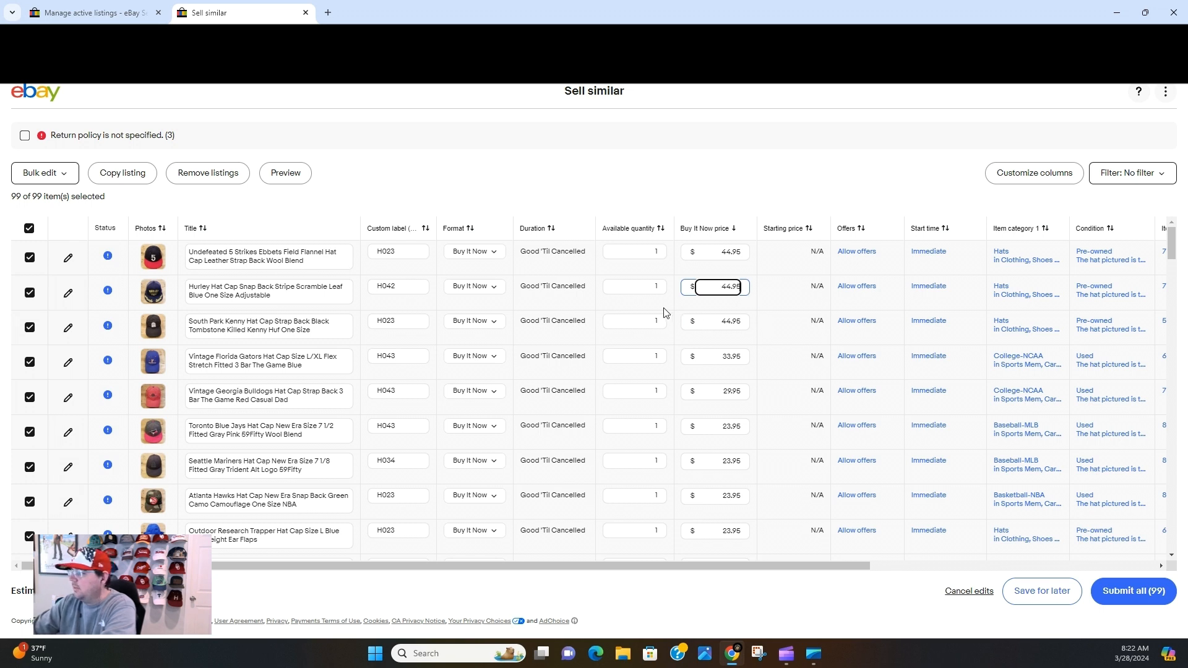
Step: Set the Buy It Now prices of the South Park Kenny, Vintage Florida Gators and Vintage Georgia Bulldogs hats to $28.95
left_click_drag(720, 319, 749, 323)
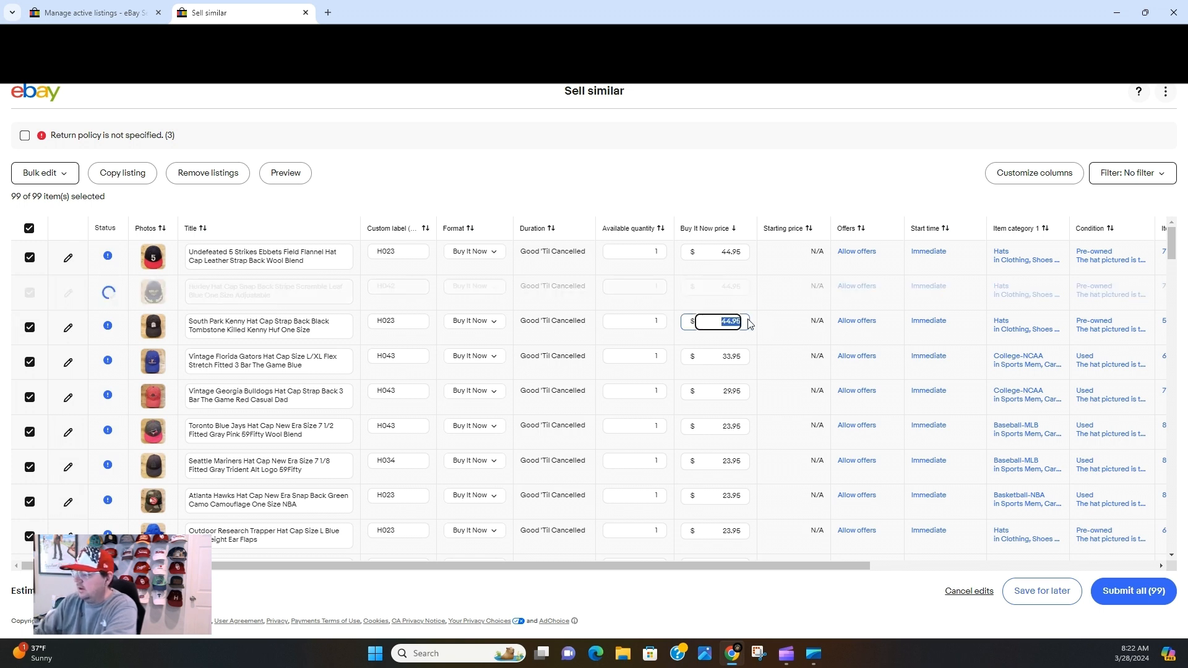
type("28")
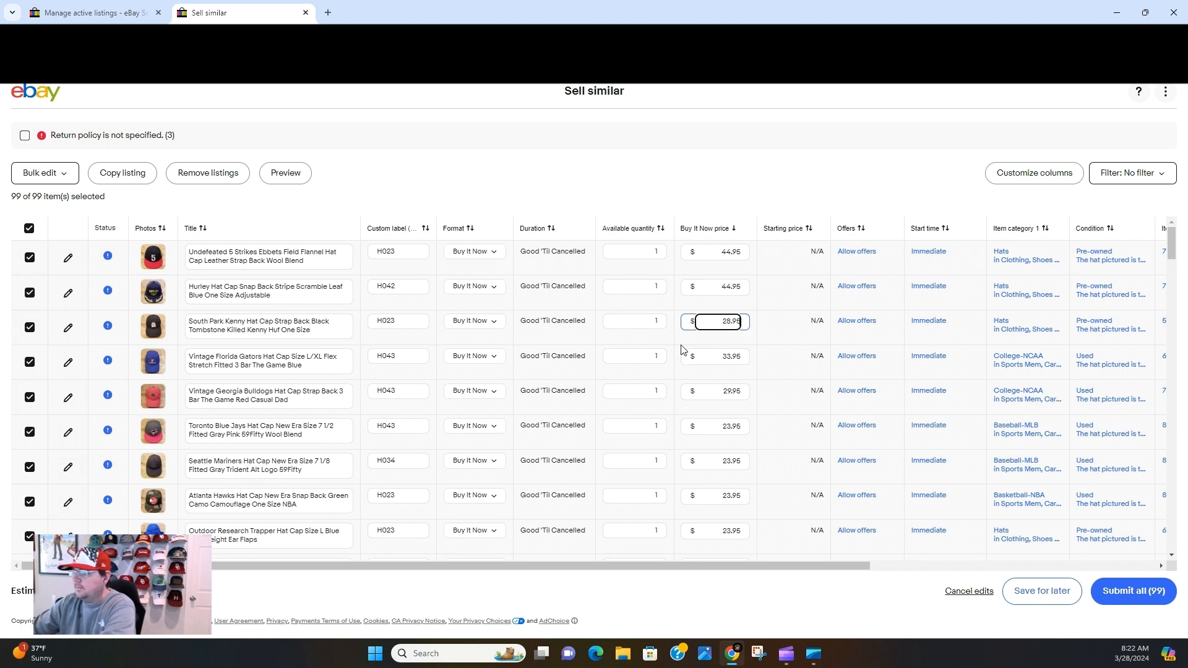
left_click(715, 354)
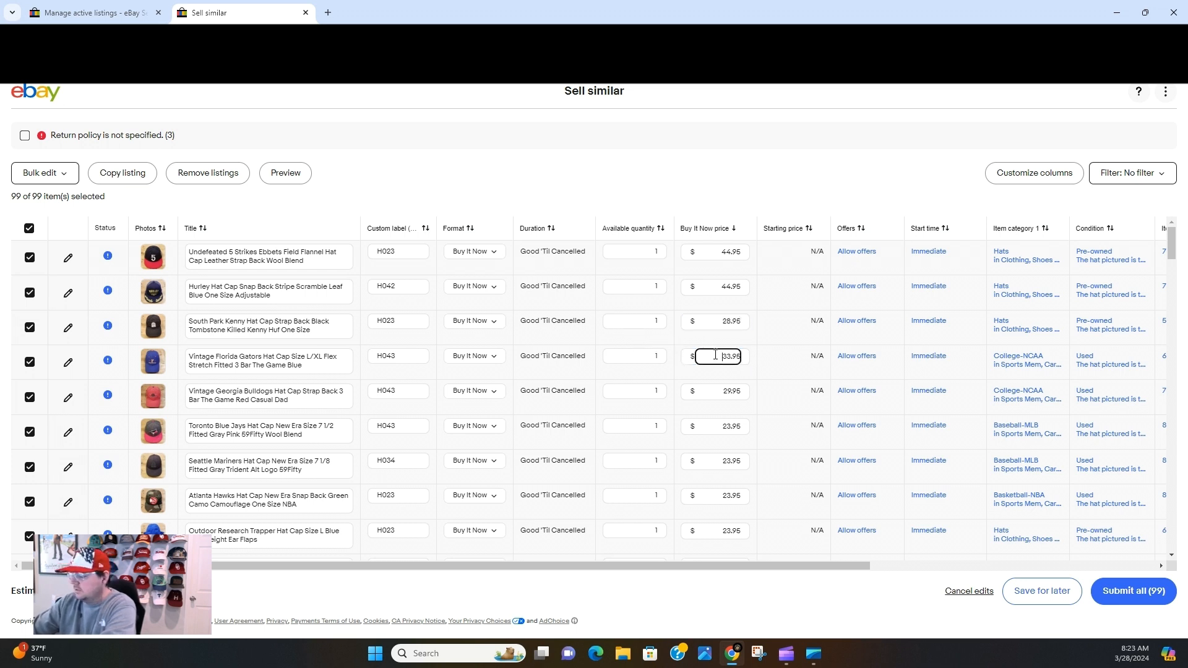
left_click_drag(715, 354, 790, 374)
type("28")
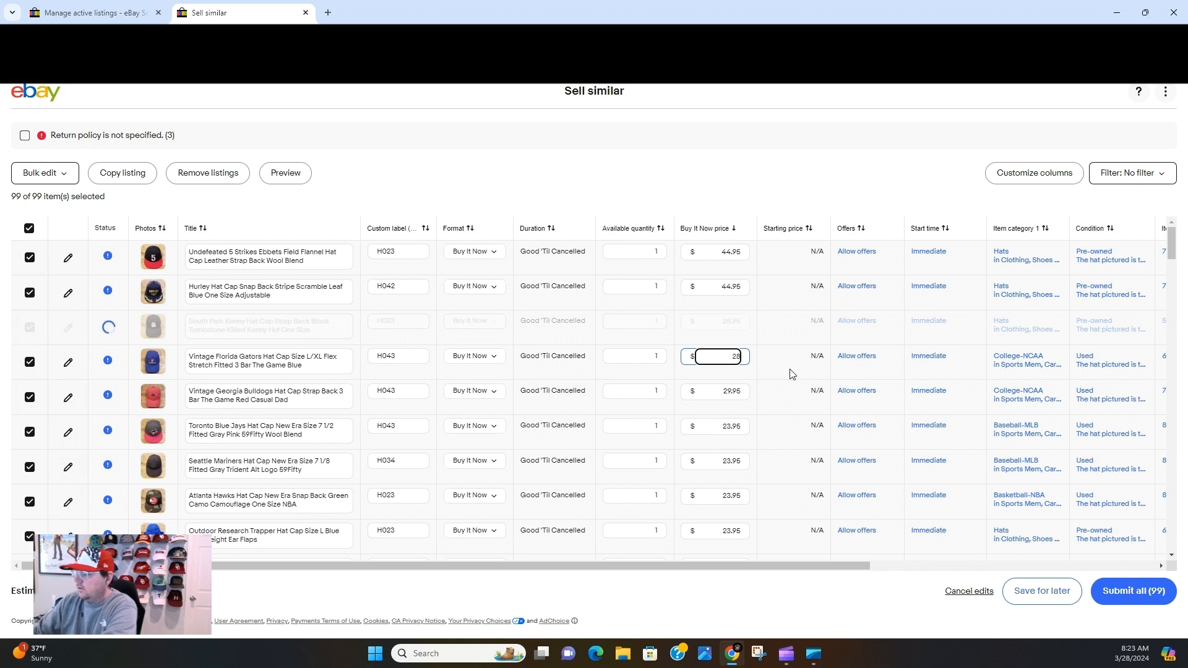
type(".95")
left_click(747, 394)
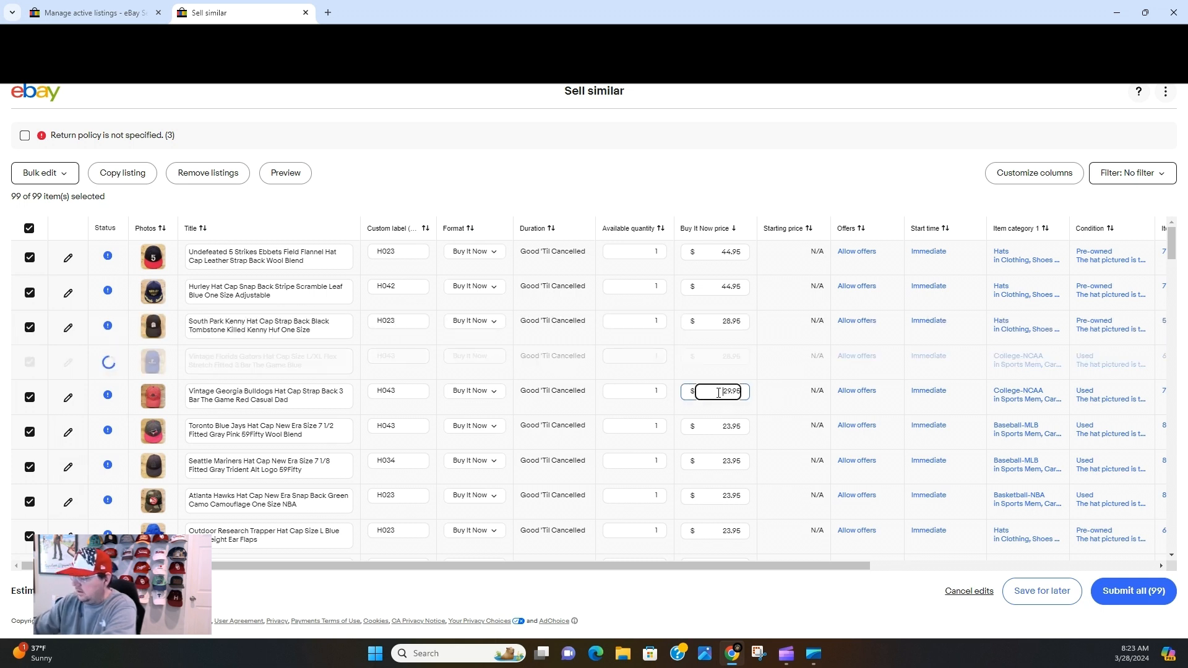
type("28")
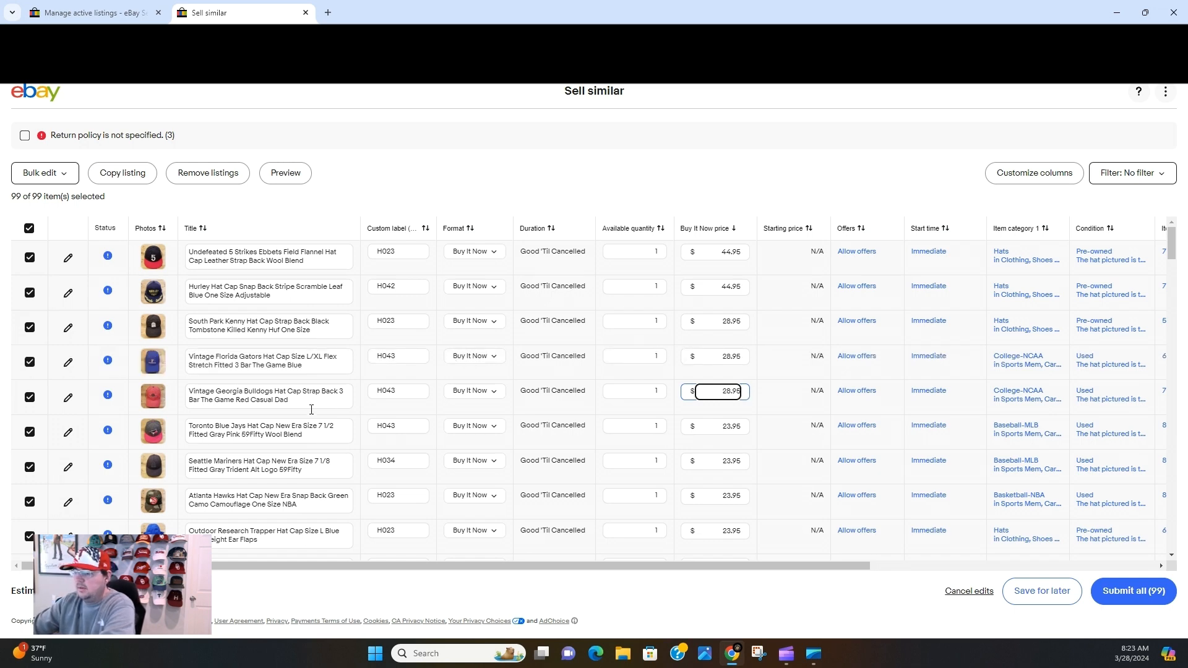
Step: Review the titles and Buy It Now prices of the drafts, comparing the highest-priced hats with those further down the list
scroll(311, 410, "down", 3)
scroll(250, 358, "down", 8)
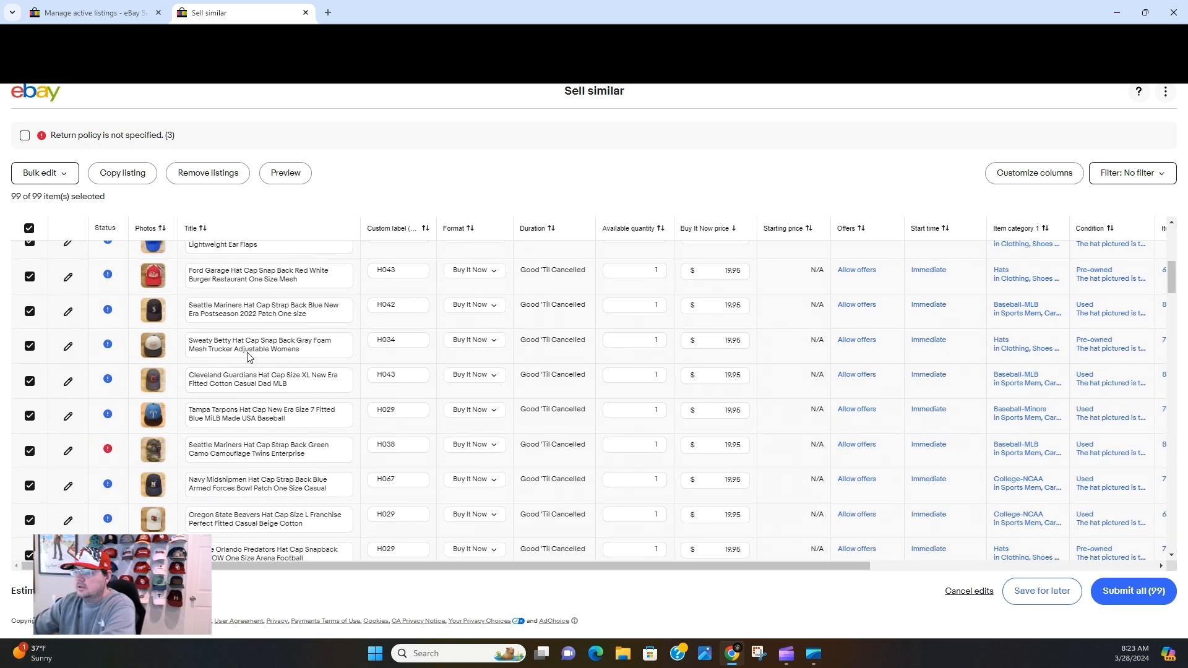
scroll(244, 371, "up", 7)
scroll(241, 373, "up", 4)
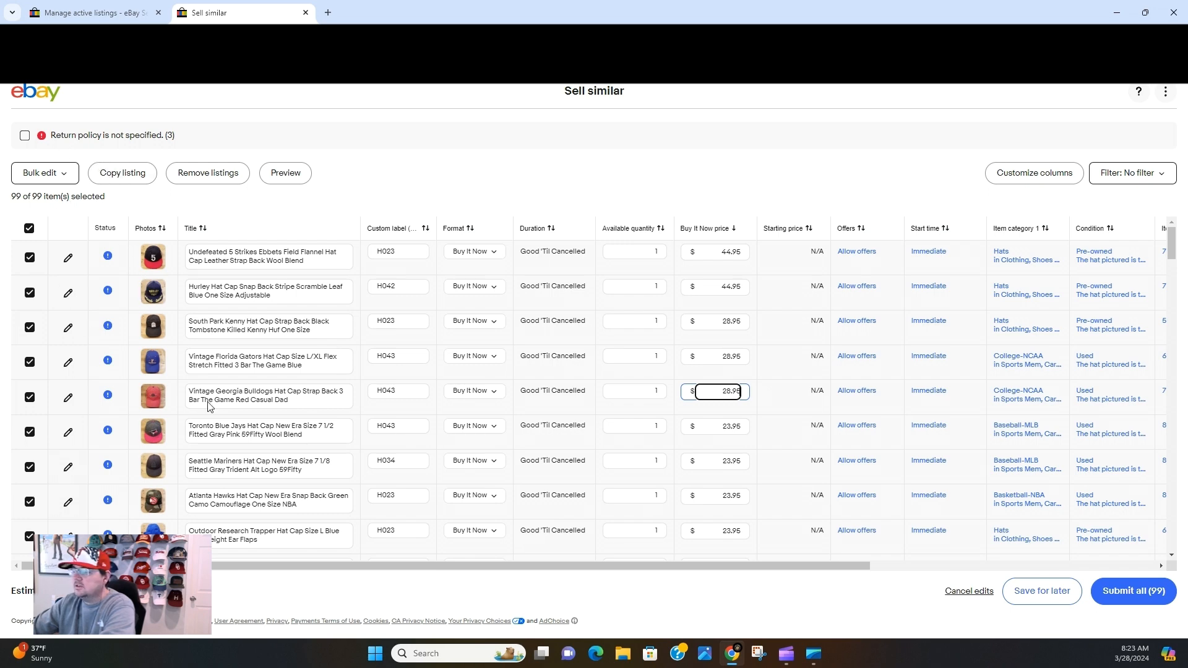
scroll(319, 343, "down", 10)
scroll(319, 343, "down", 6)
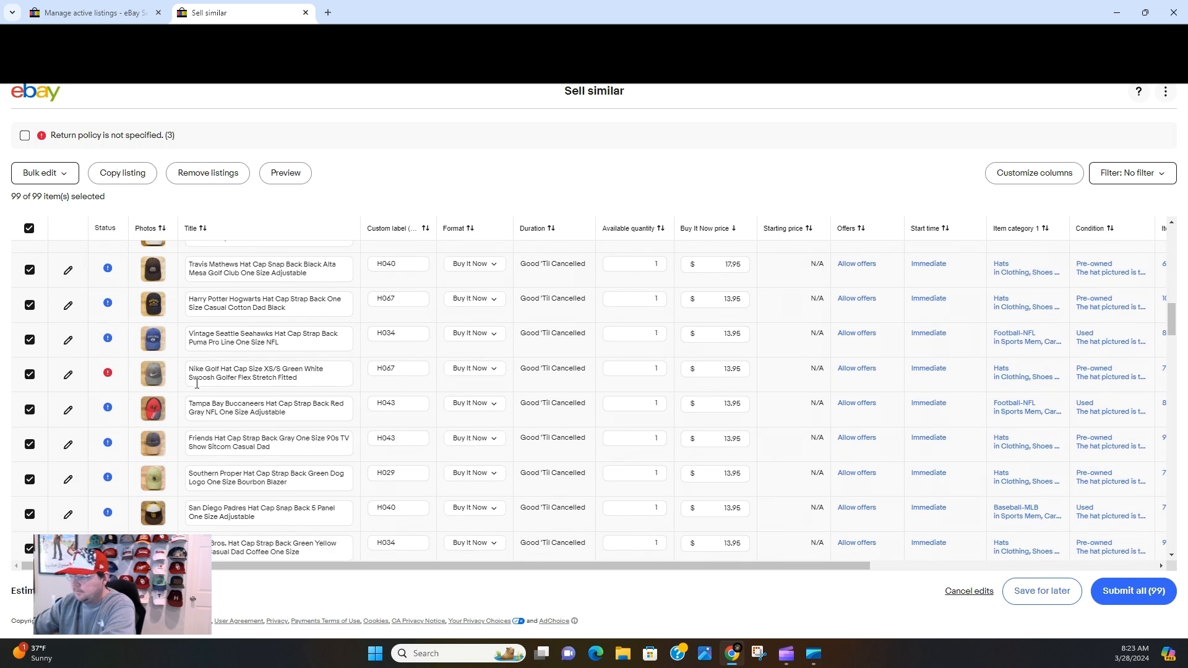
scroll(230, 401, "down", 3)
scroll(230, 401, "up", 3)
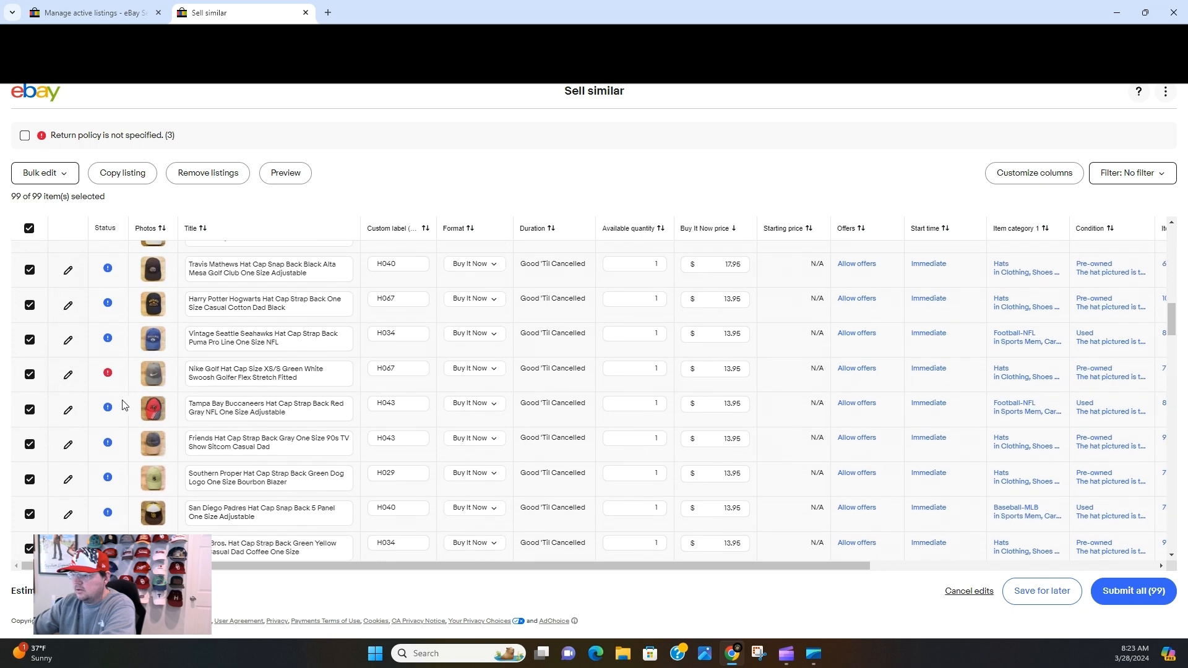
scroll(233, 421, "up", 3)
scroll(233, 421, "up", 5)
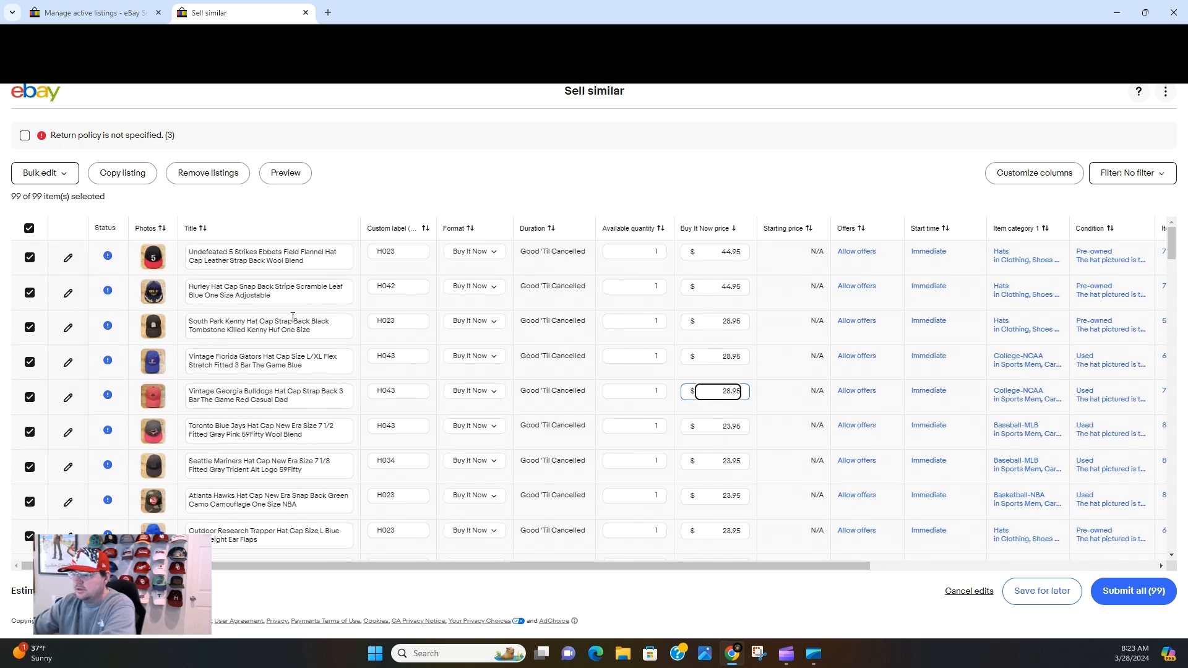
scroll(292, 317, "down", 5)
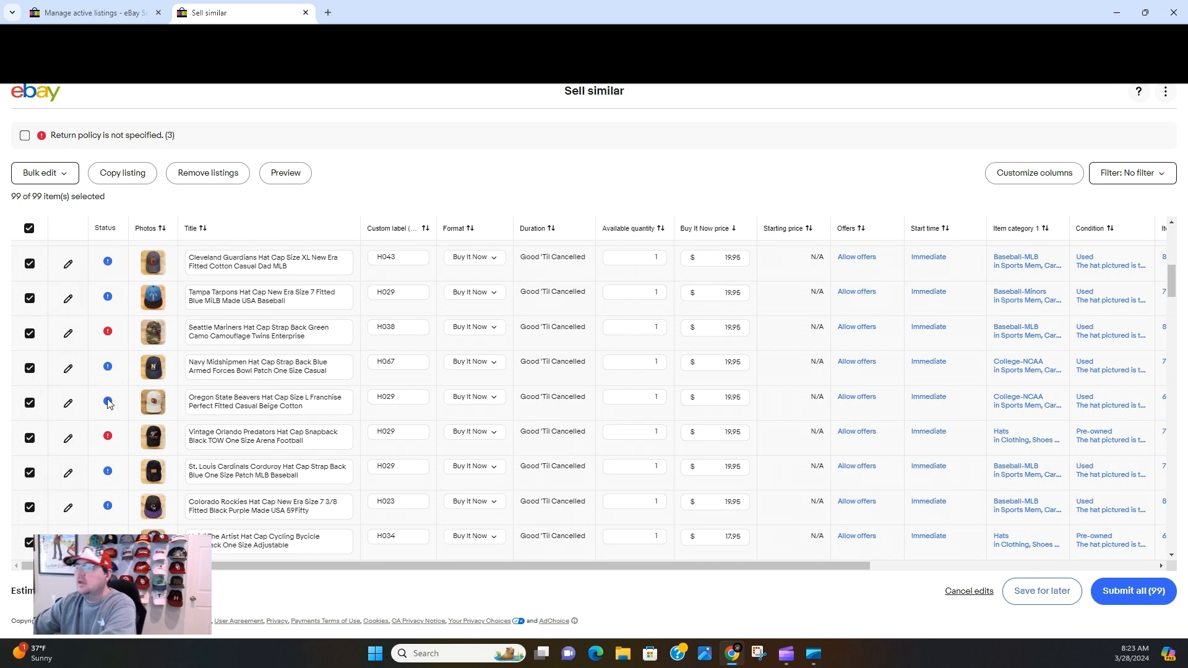
scroll(194, 375, "down", 10)
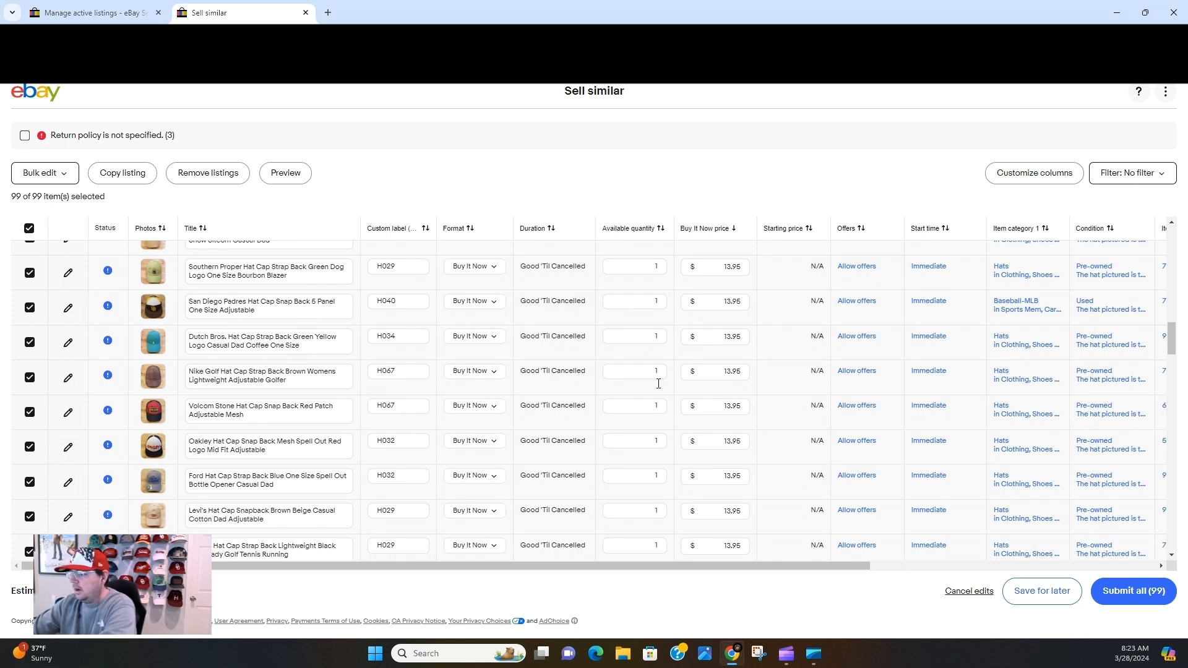
Step: Submit all the Sell Similar drafts as live listings, accept the fee review and close the confirmation
left_click(1139, 595)
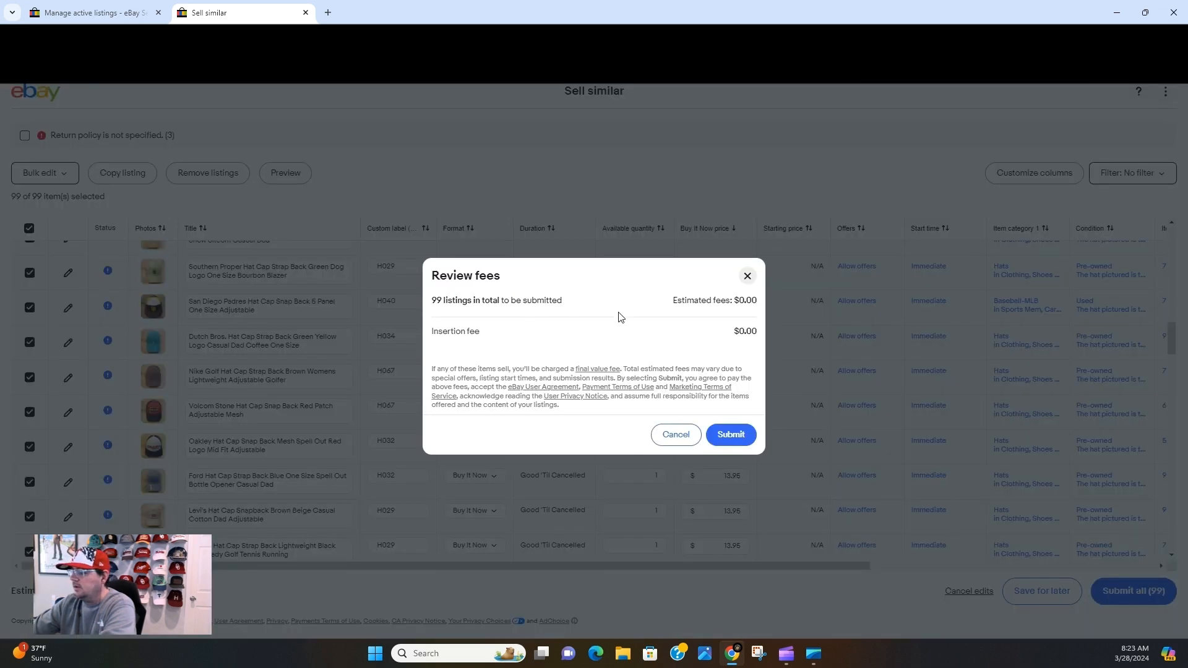
left_click(734, 436)
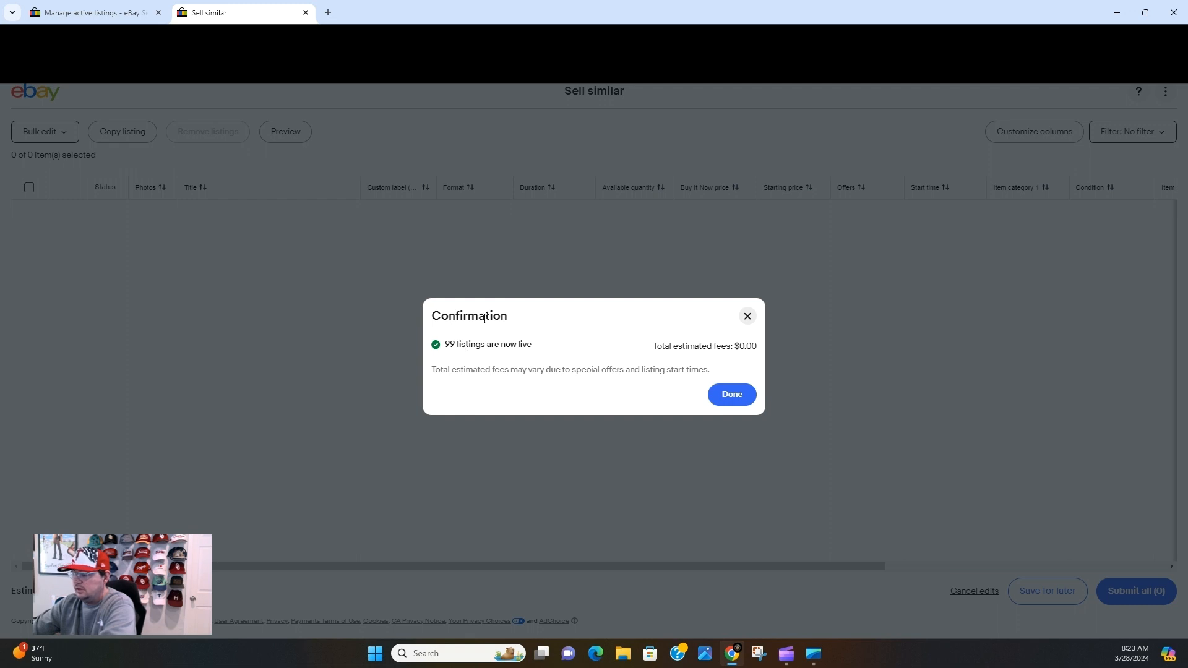
left_click(722, 395)
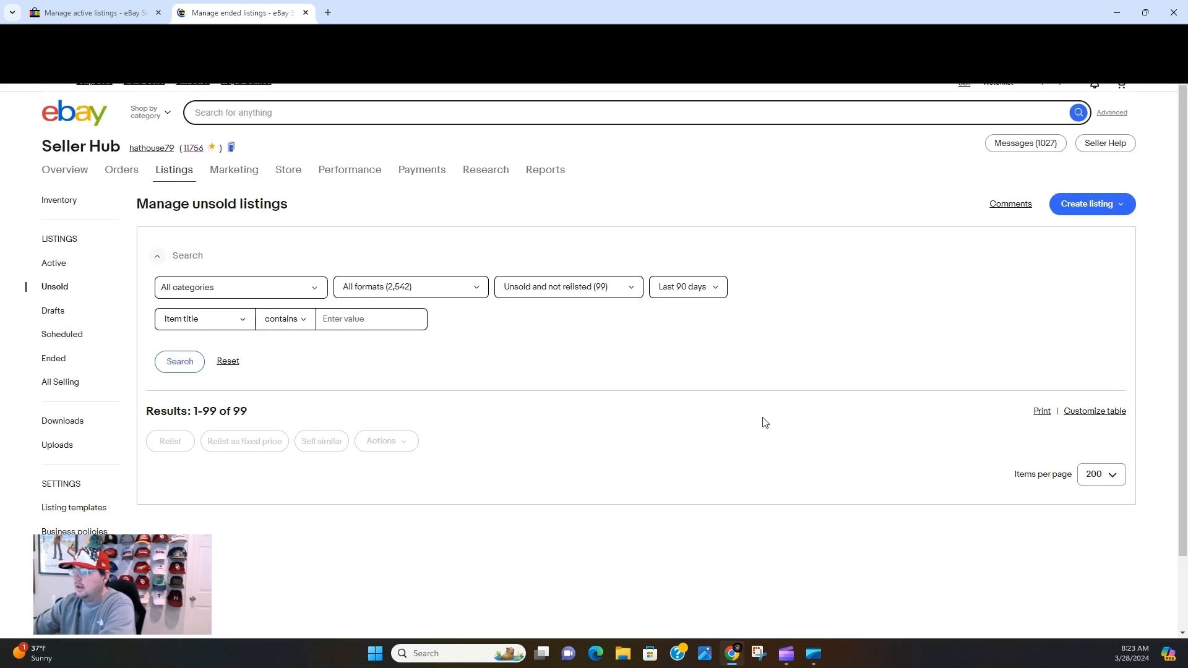
Step: Select all the unsold, not relisted hat listings and delete them from the unsold listings page
scroll(458, 317, "down", 2)
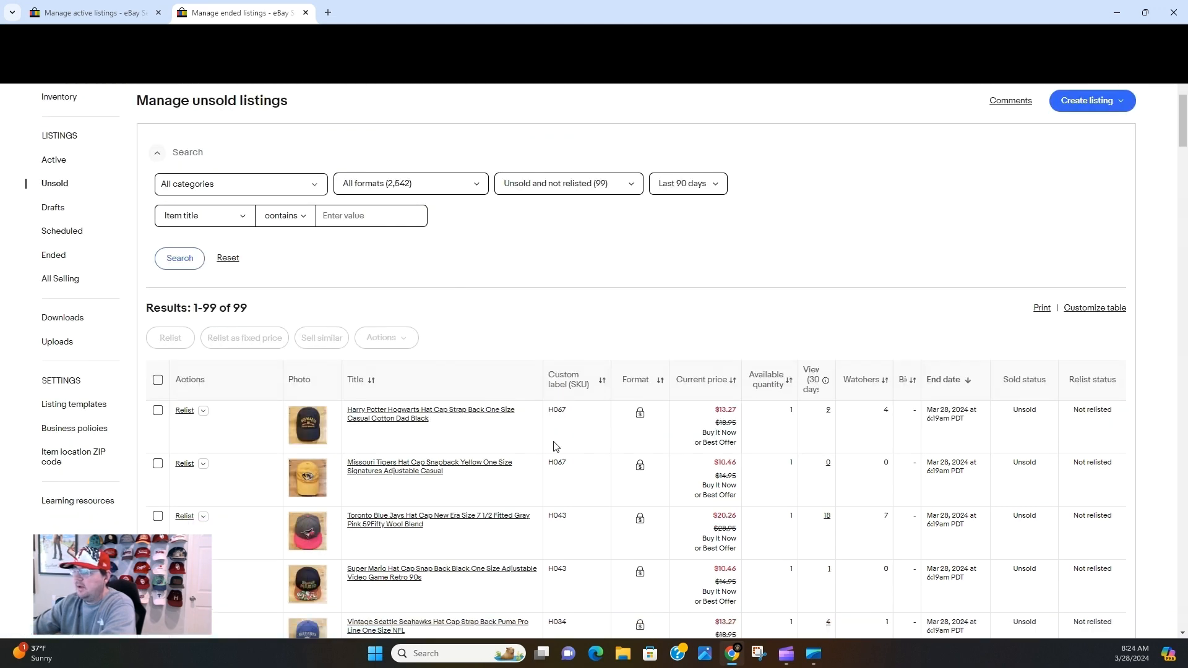
scroll(537, 417, "up", 2)
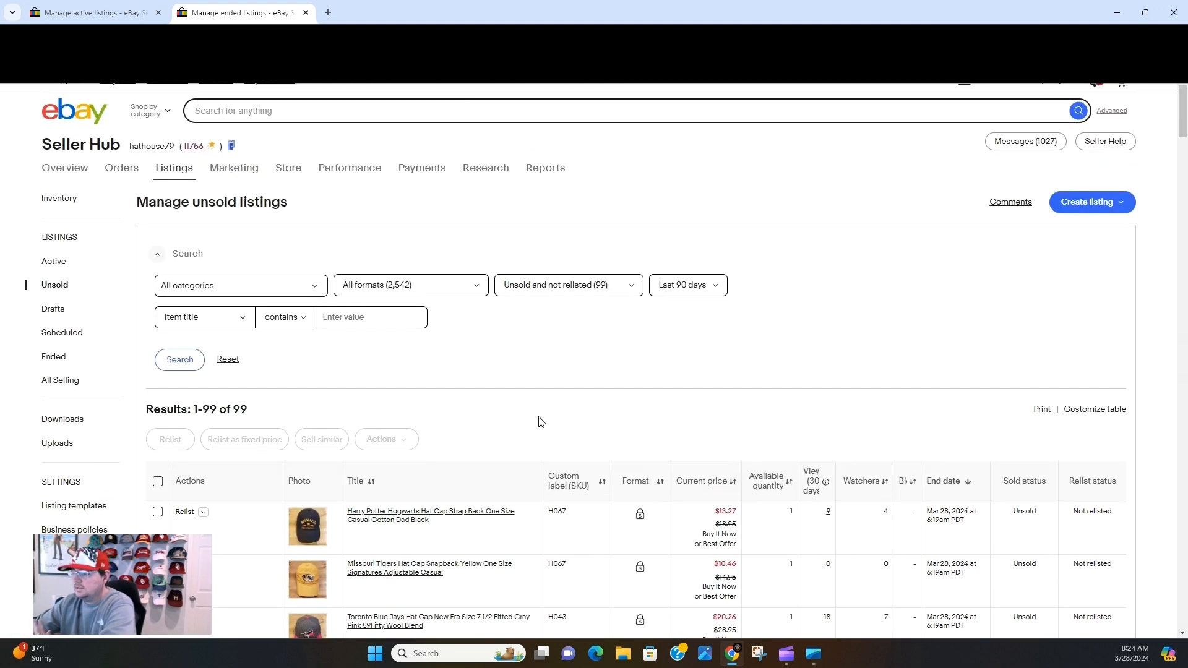
scroll(538, 418, "down", 4)
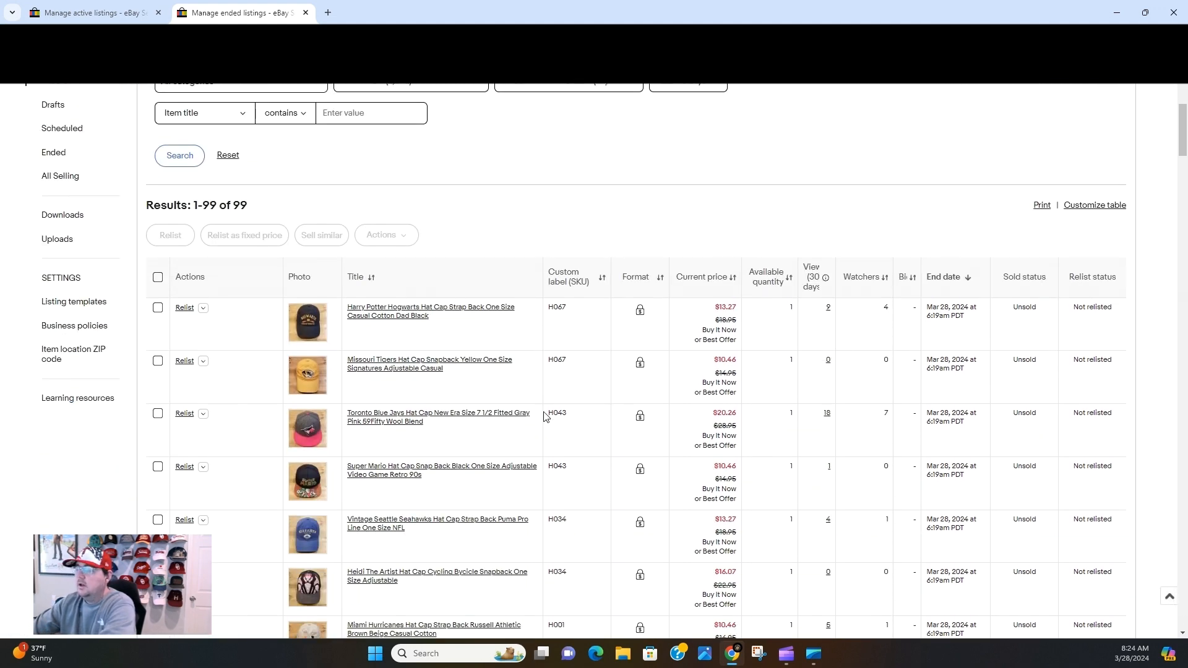
scroll(330, 328, "down", 2)
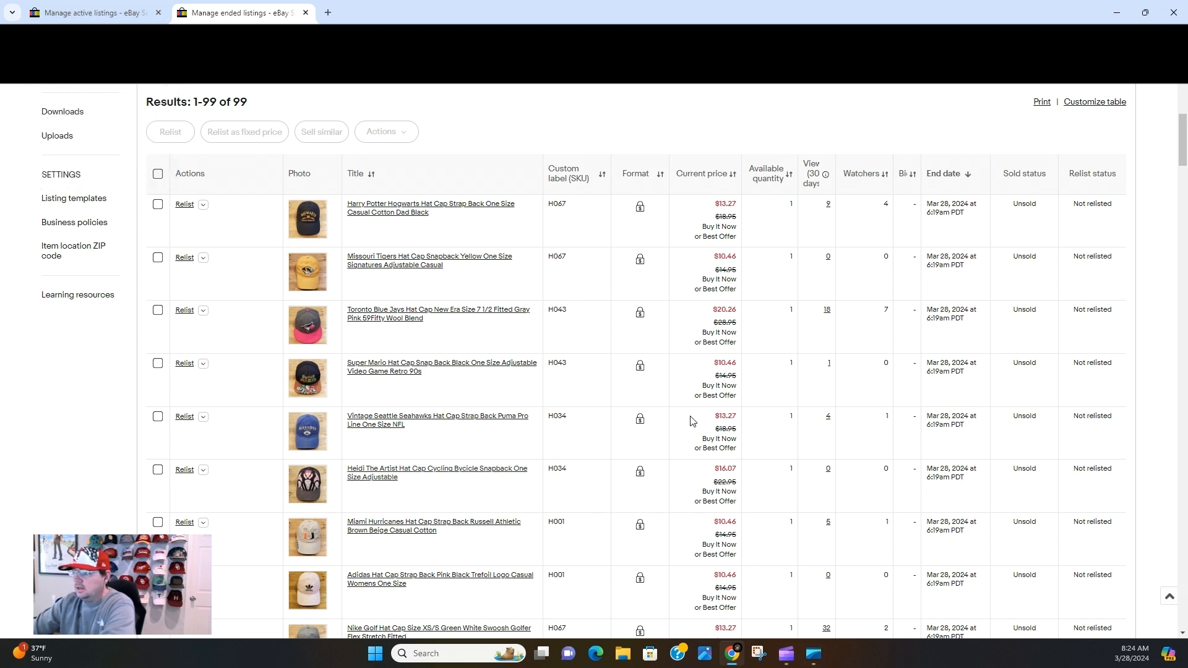
left_click(158, 175)
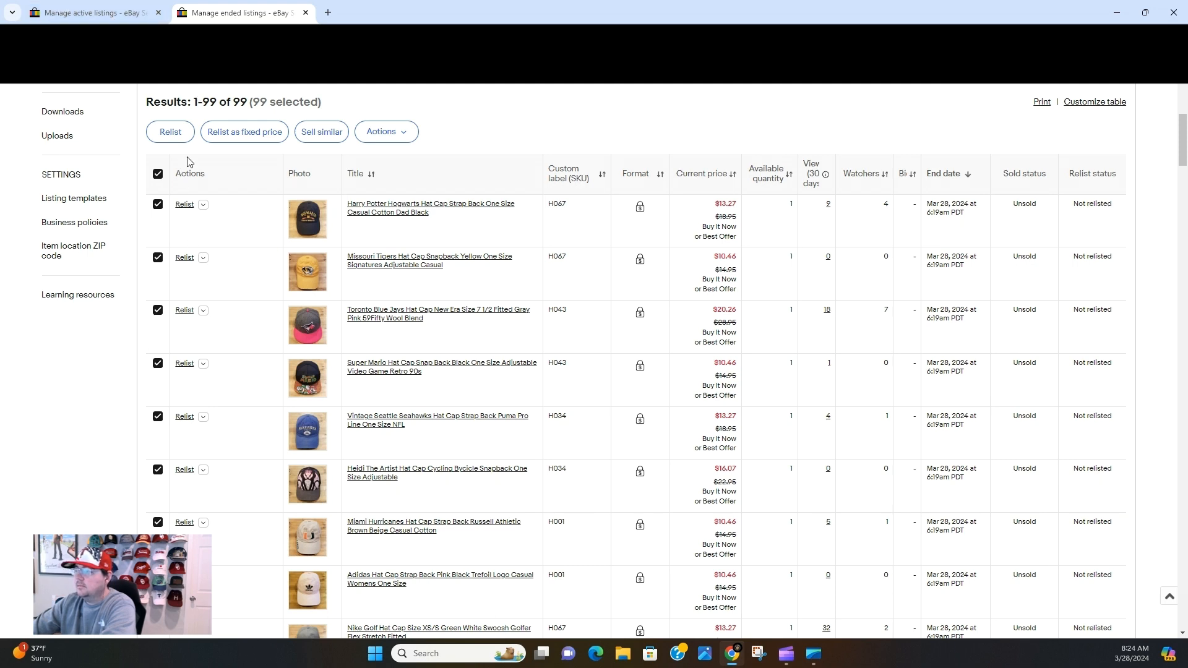
left_click(397, 131)
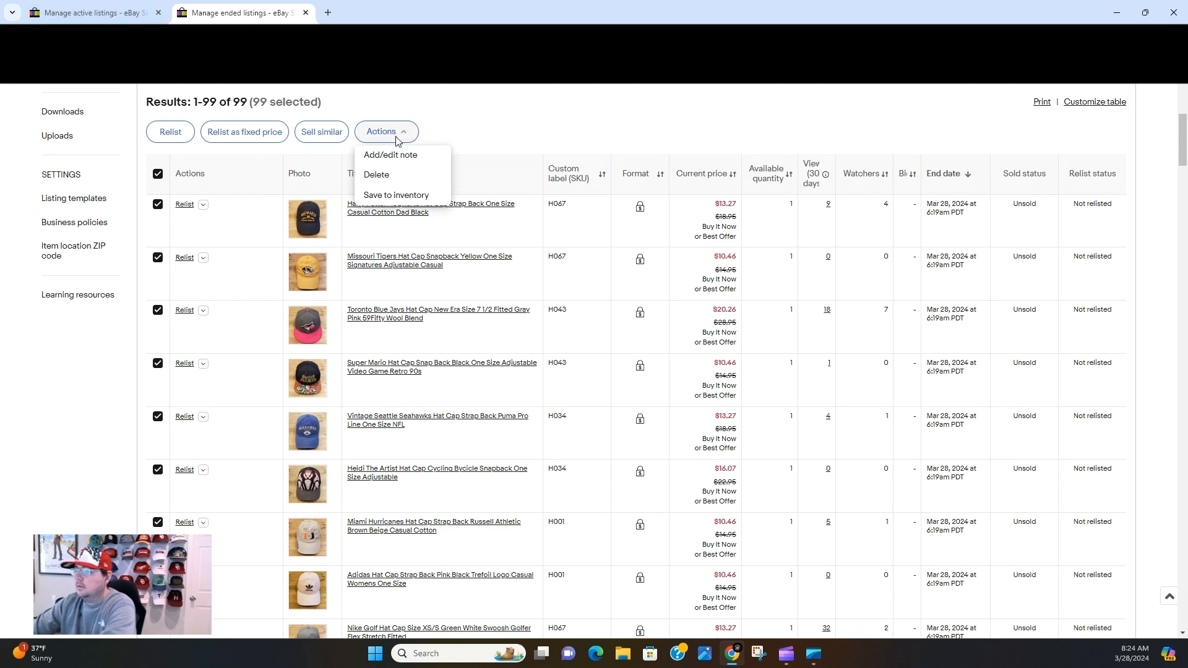
left_click(377, 176)
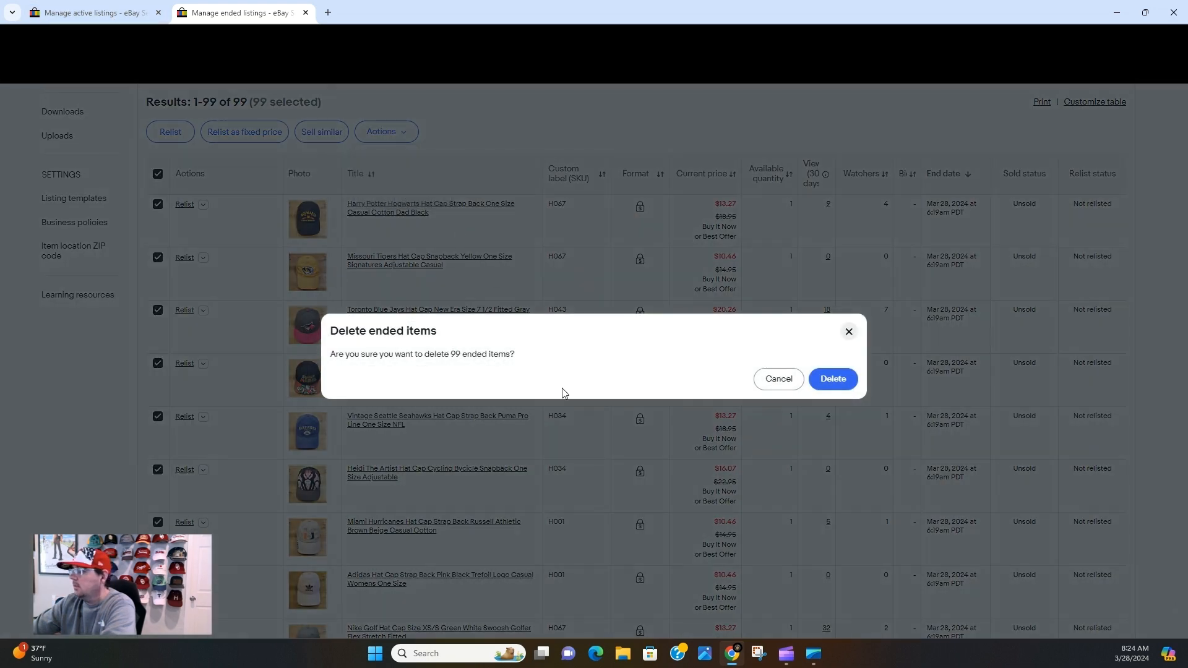
left_click(831, 380)
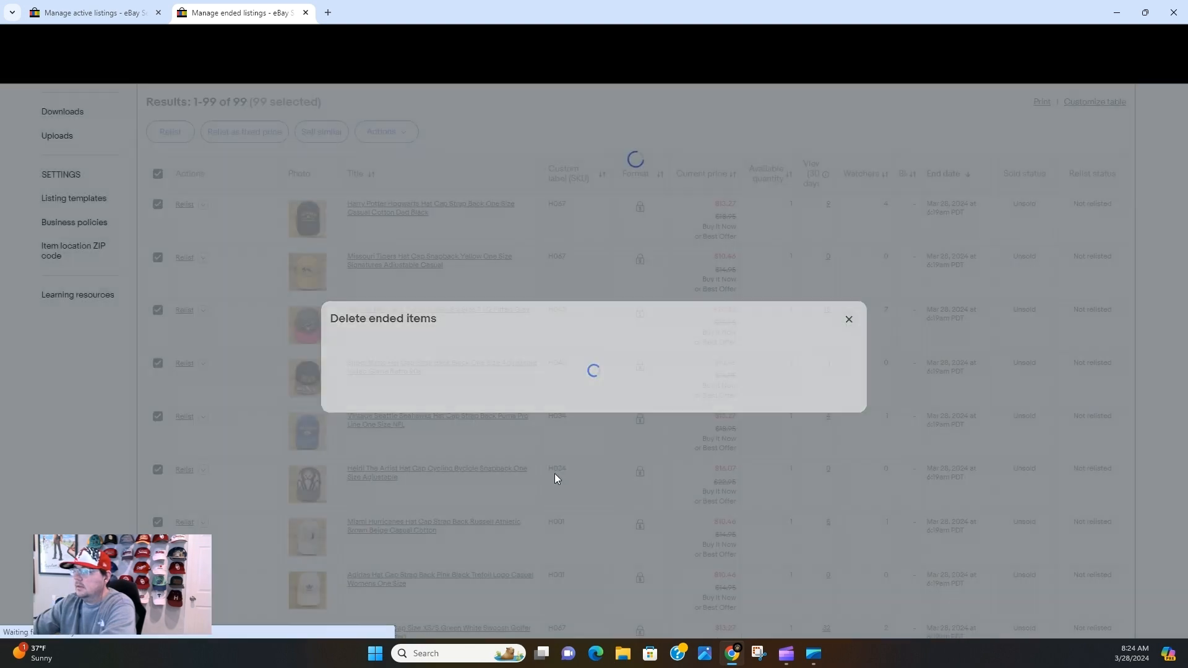
scroll(255, 337, "up", 3)
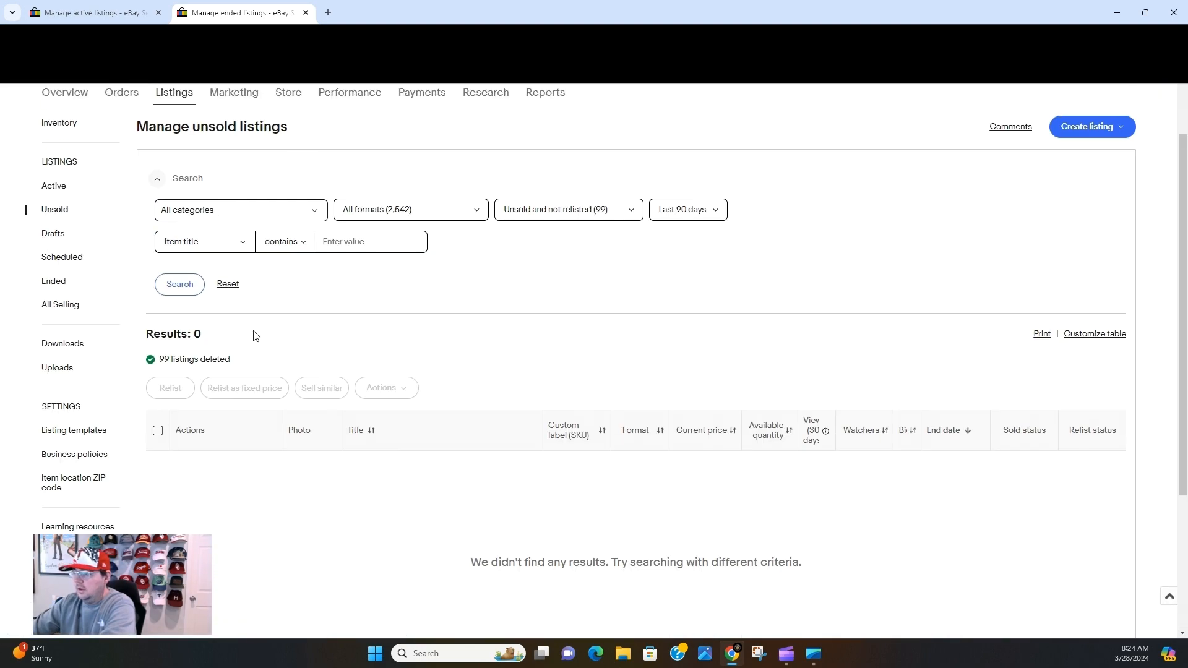
scroll(260, 310, "down", 2)
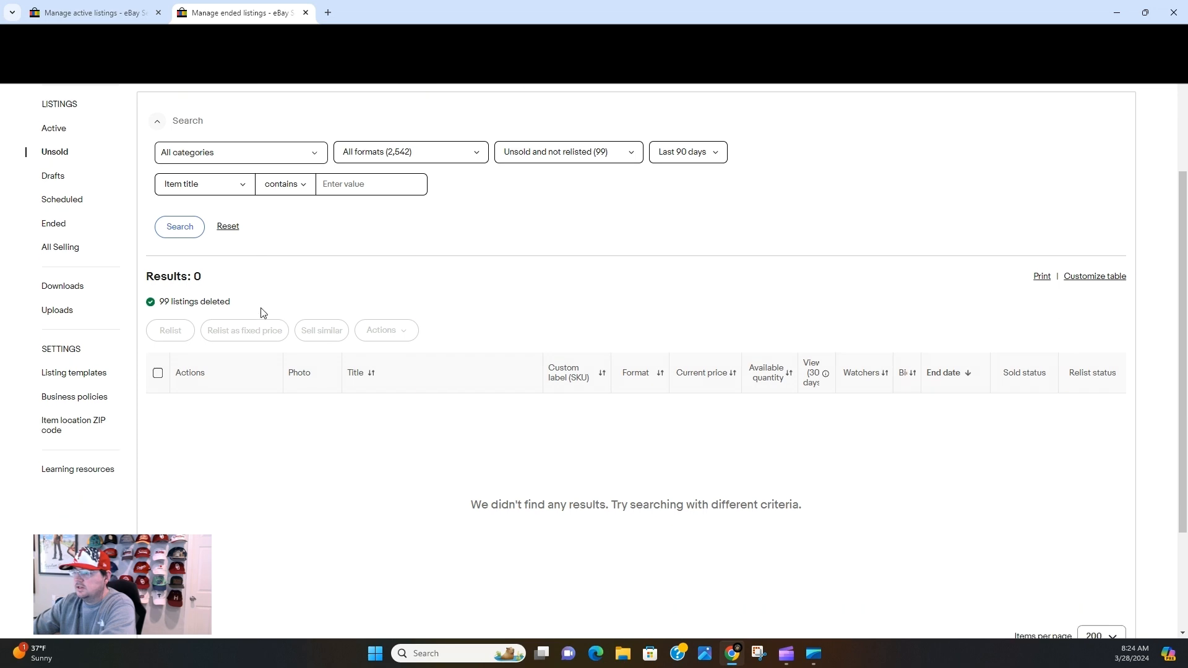
Step: Return to the active listings and select every listing on the first page, sorted by oldest start date
left_click(121, 5)
scroll(620, 323, "down", 8)
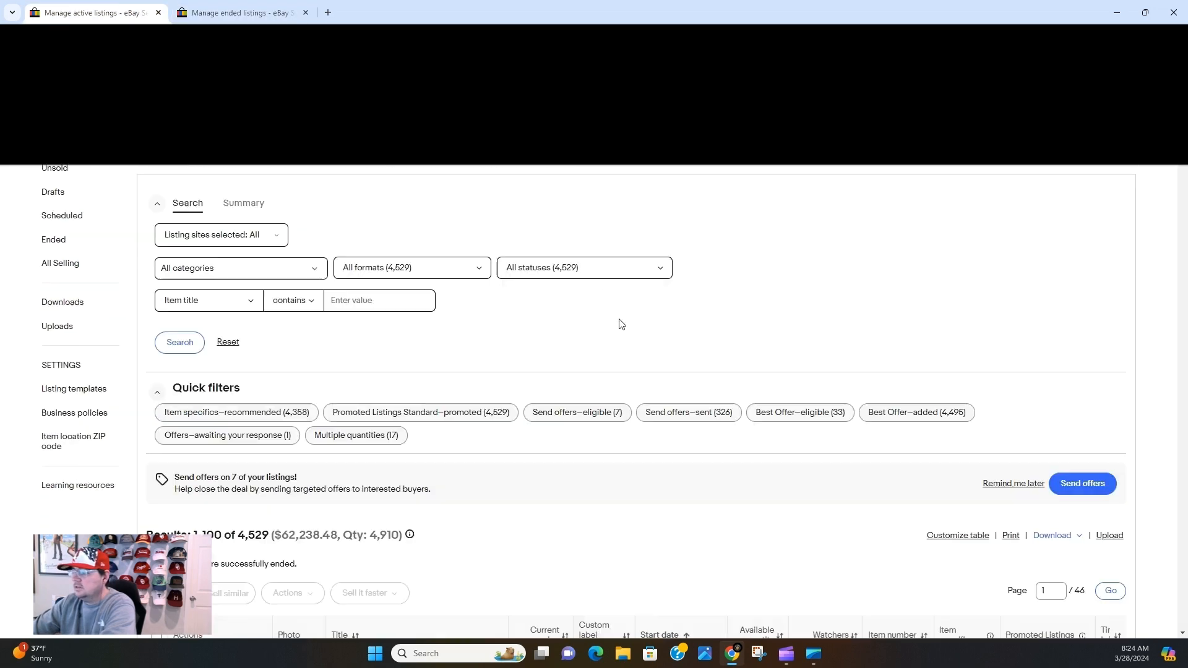
scroll(621, 324, "down", 2)
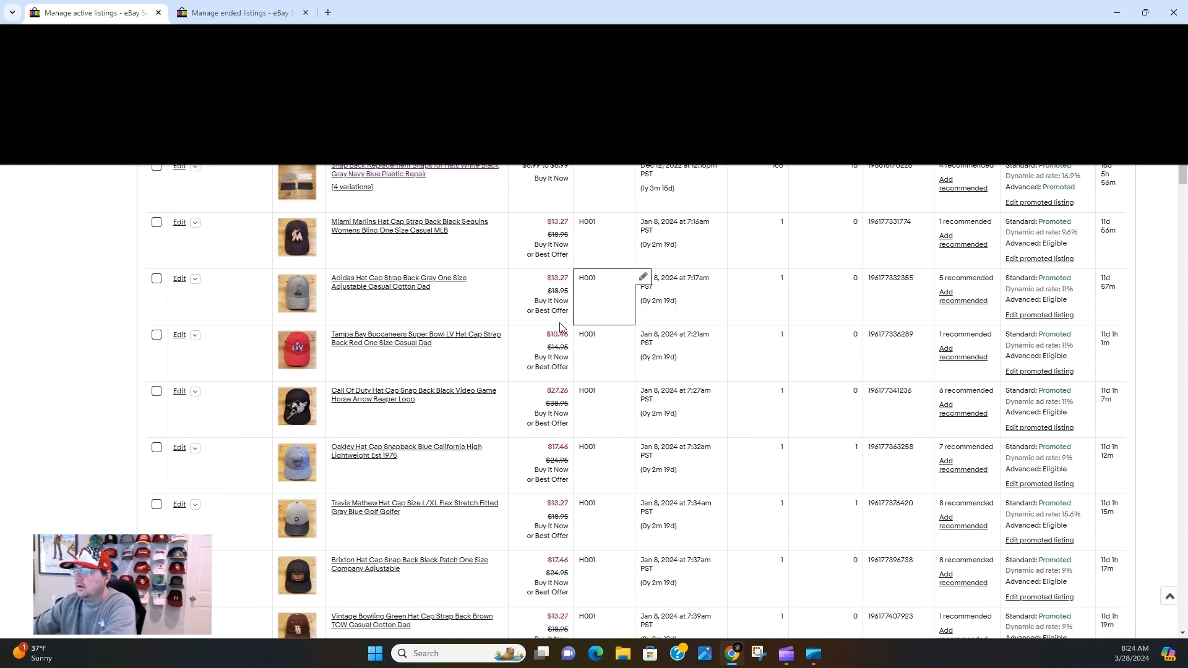
left_click(157, 136)
scroll(156, 136, "down", 1)
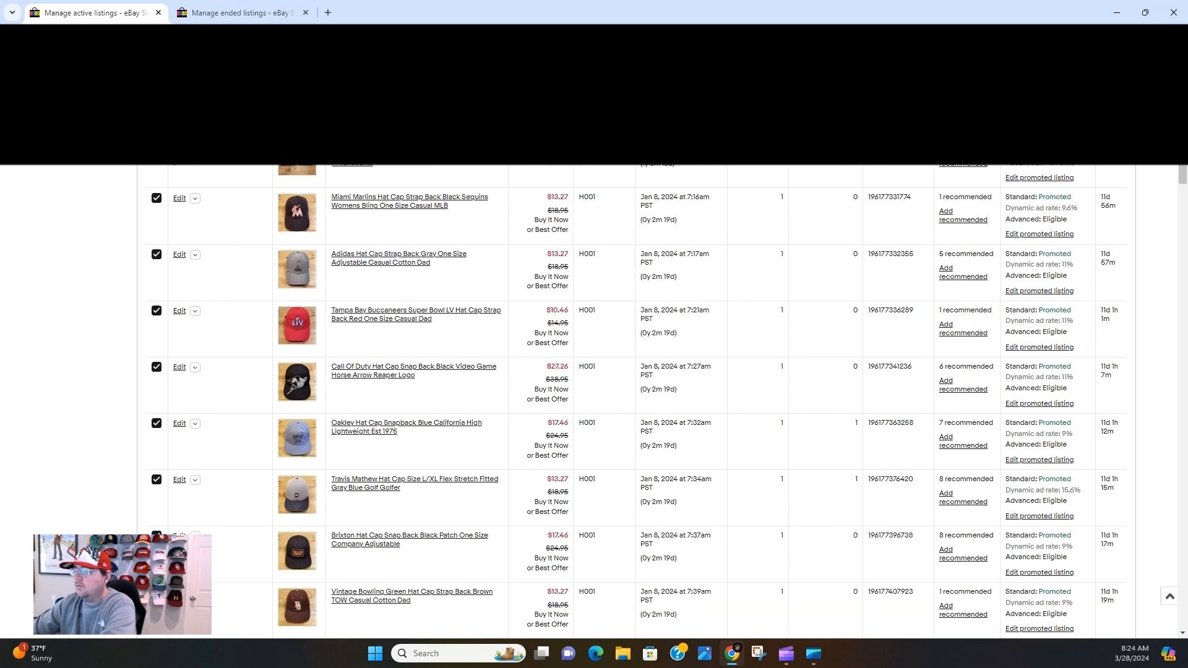
scroll(244, 240, "up", 2)
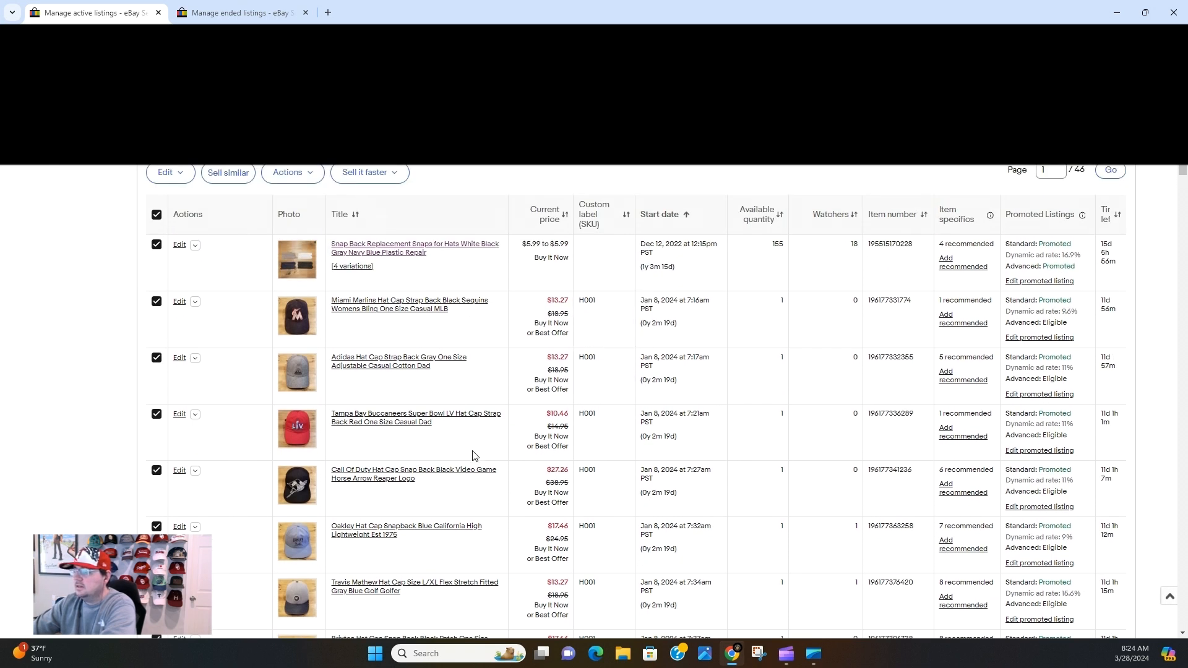